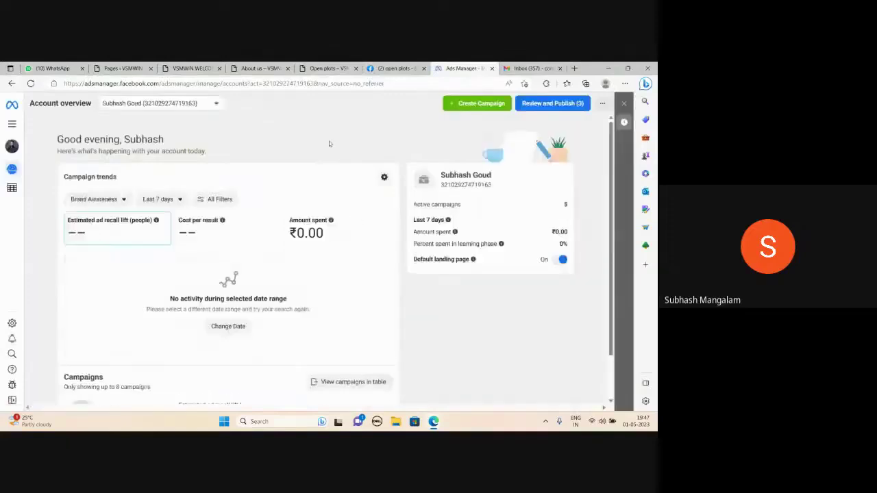
# - Create a new auction campaign with the Leads objective
pyautogui.click(475, 103)
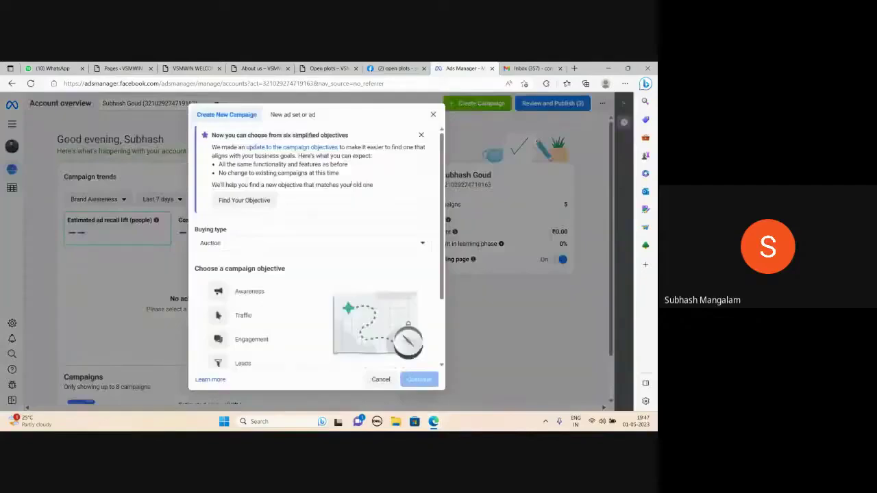
pyautogui.scroll(-1, 258, 262)
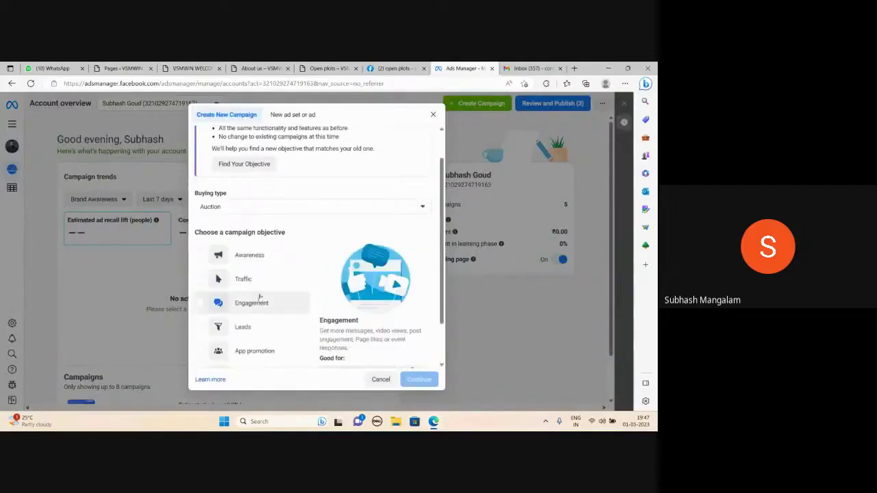
pyautogui.scroll(-1, 252, 303)
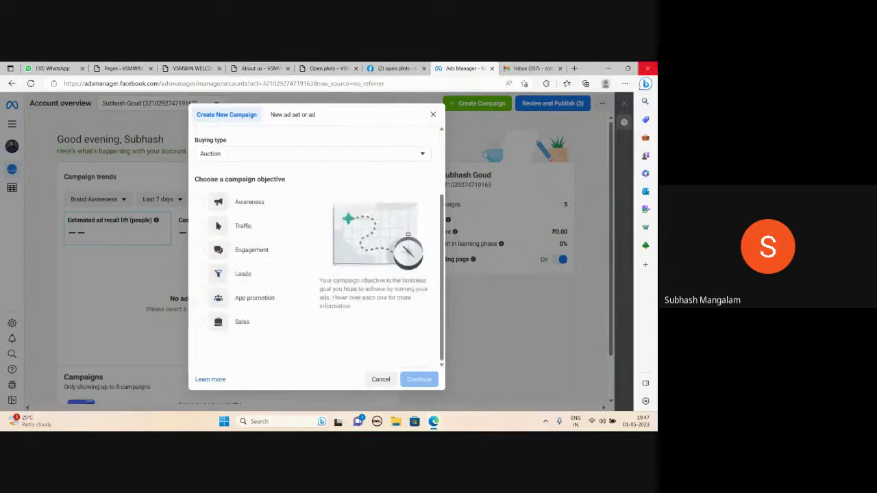
pyautogui.click(244, 275)
pyautogui.click(410, 383)
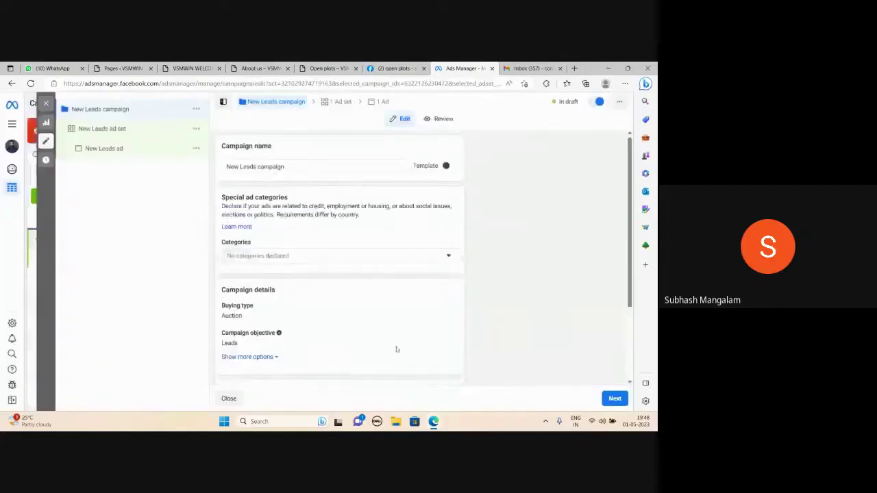
# - Name the campaign "Lead Campaign" and continue to the ad set settings
pyautogui.tripleClick(289, 168)
pyautogui.write('Lead Campaign')
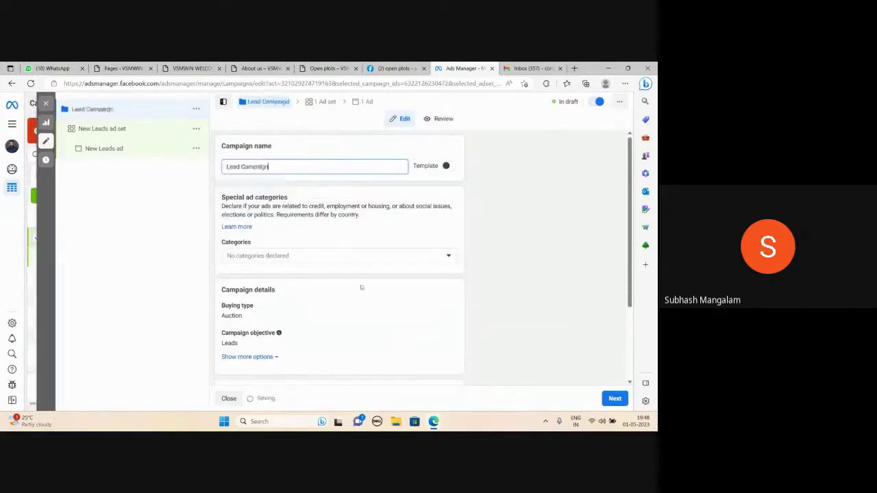
pyautogui.scroll(-3, 323, 180)
pyautogui.click(613, 398)
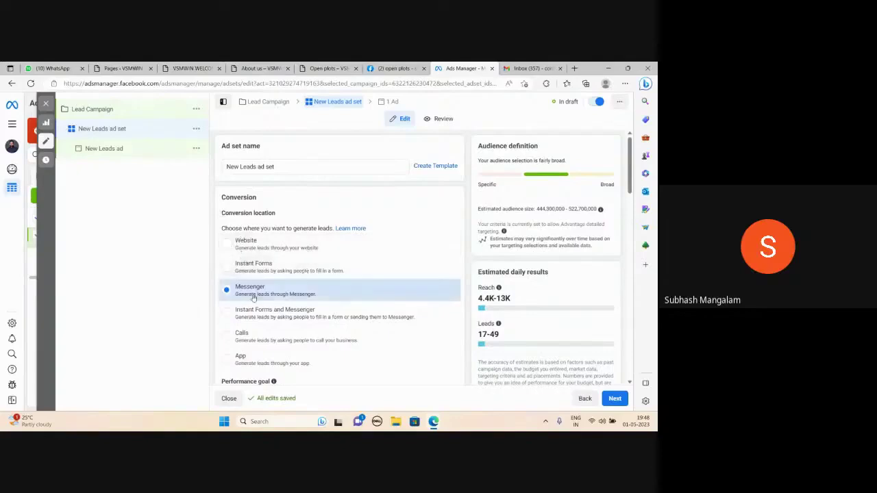
# - Set the ad set's conversion location to Instant Forms
pyautogui.scroll(-1, 253, 298)
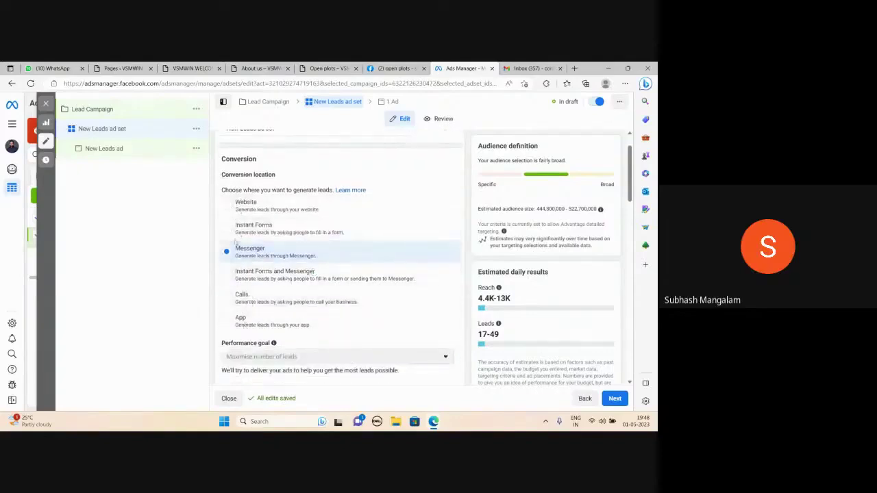
pyautogui.click(229, 232)
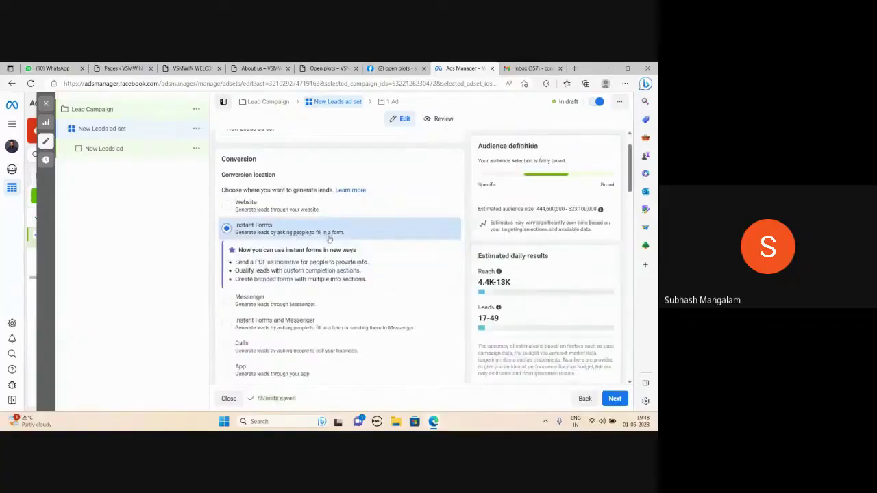
pyautogui.moveTo(499, 274)
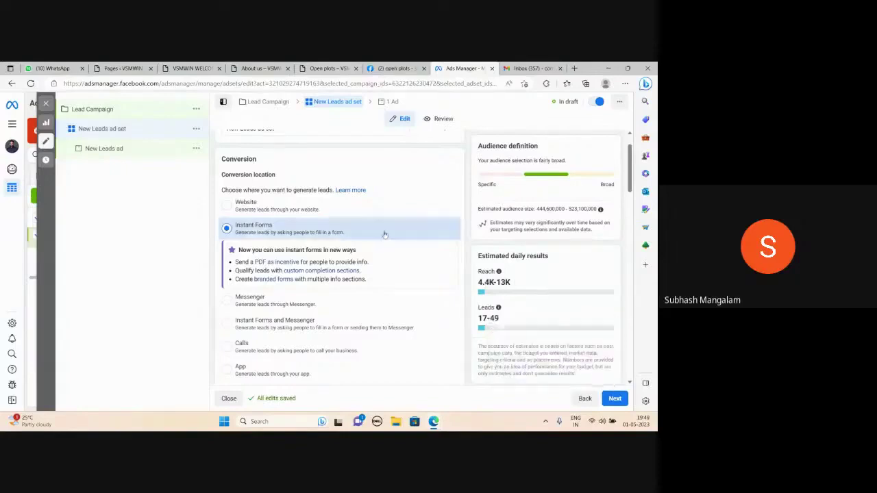
# - Read the Lead Ads Terms for the Art Wibes page, return to the ad set and dismiss the terms notice
pyautogui.scroll(-3, 382, 233)
pyautogui.scroll(-2, 385, 185)
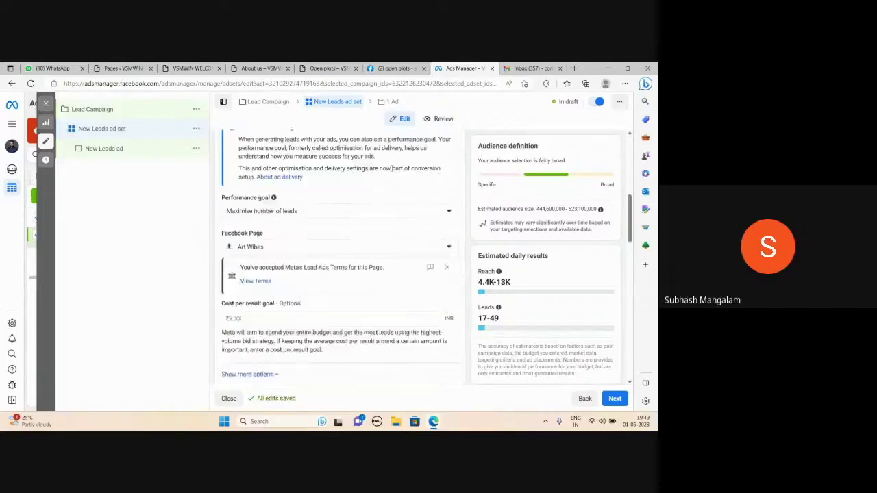
pyautogui.moveTo(270, 234)
pyautogui.click(255, 283)
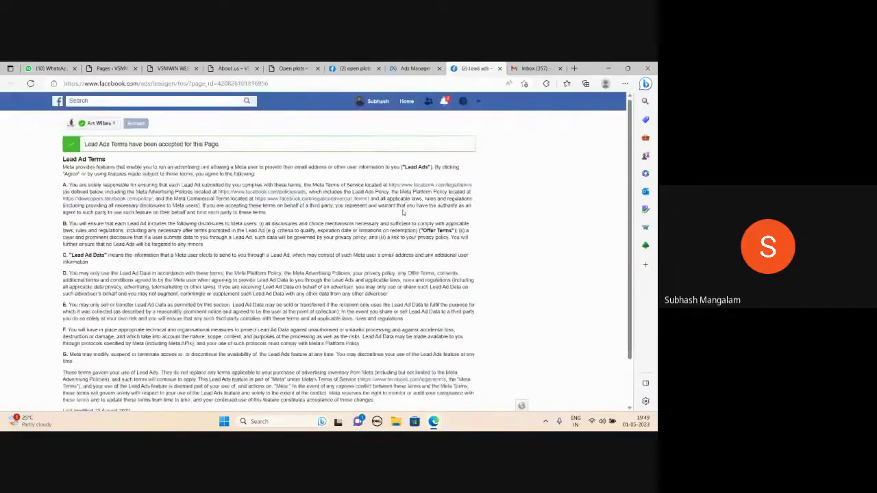
pyautogui.scroll(-2, 402, 213)
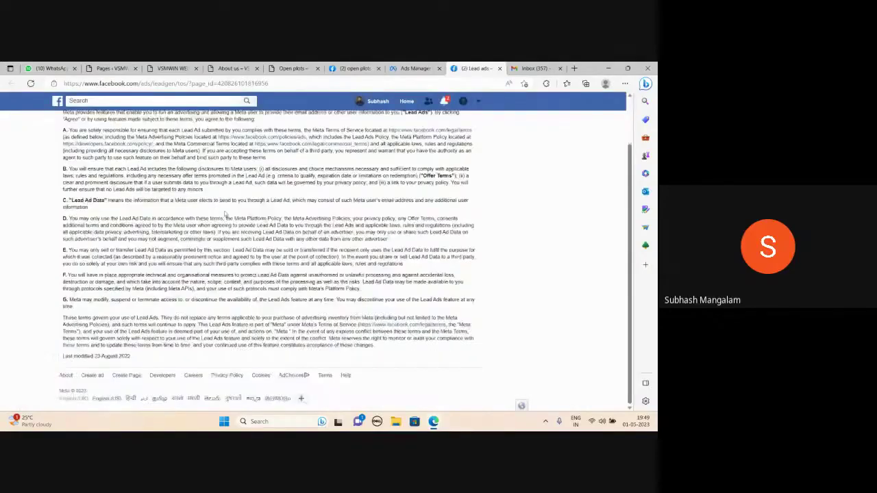
pyautogui.click(413, 67)
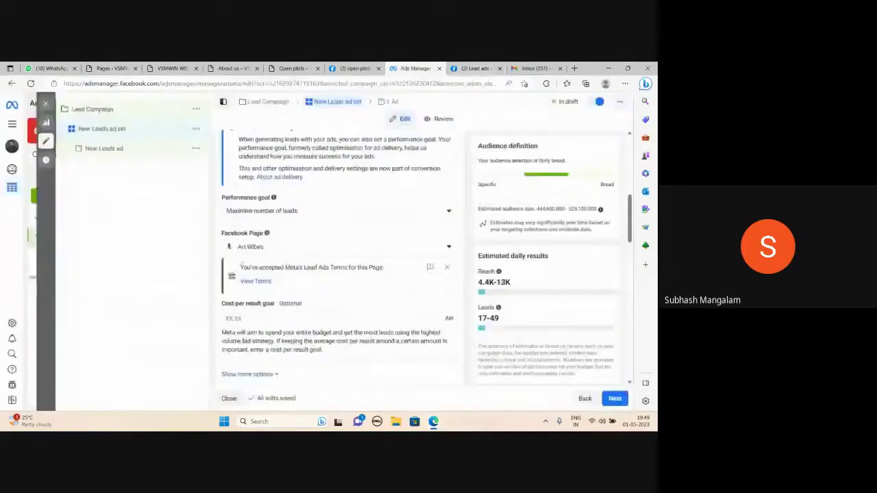
pyautogui.click(446, 268)
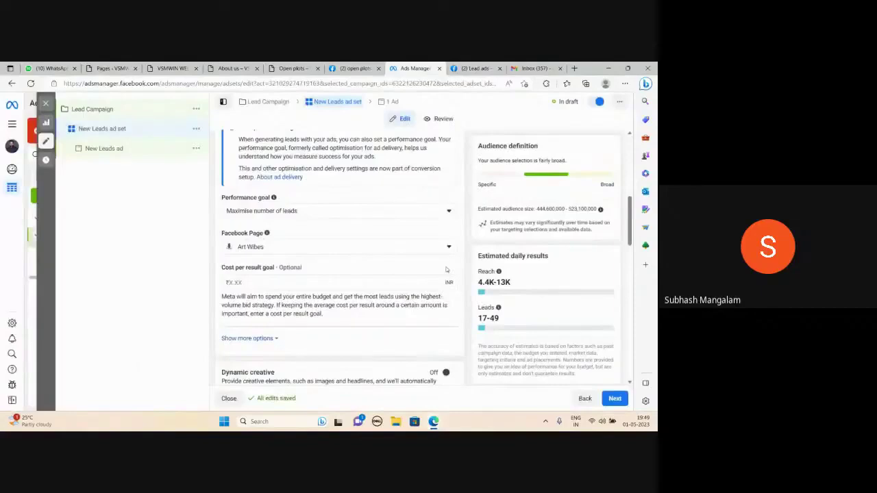
# - Set the ad set's daily budget to ₹1,000
pyautogui.scroll(-3, 295, 279)
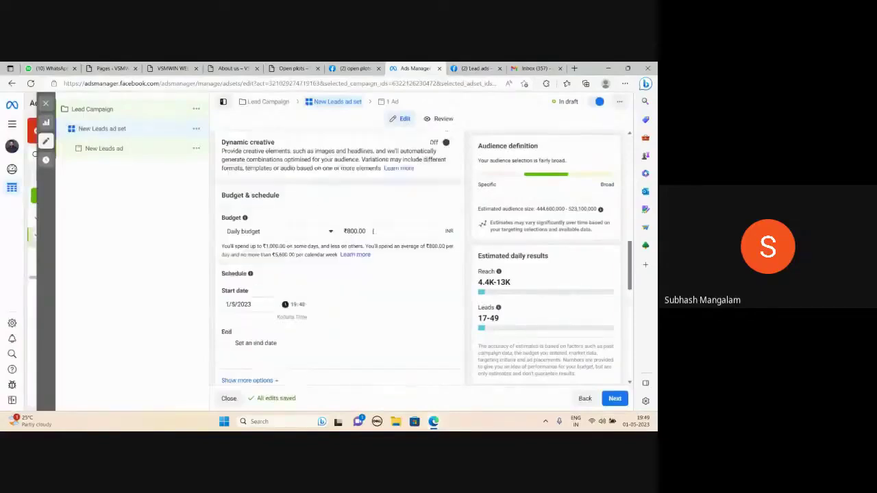
pyautogui.tripleClick(373, 230)
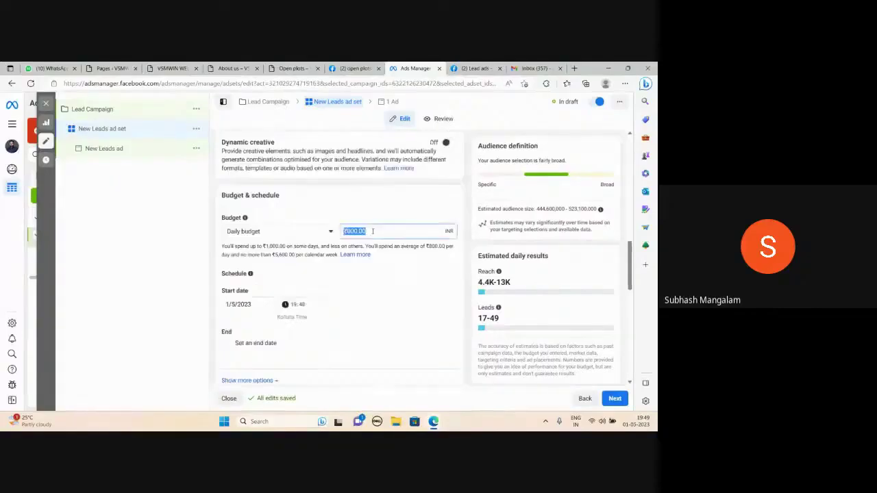
pyautogui.write('1000')
pyautogui.click(185, 274)
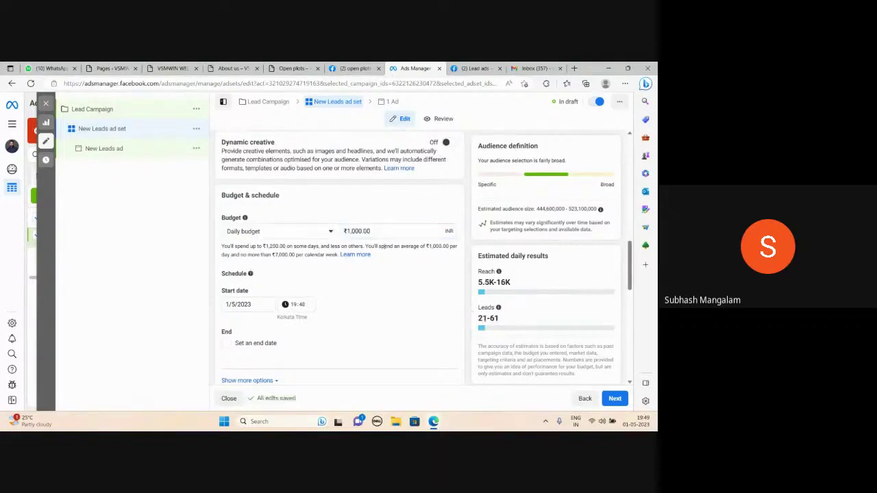
# - Review the ad set's schedule and its audience settings for locations, age, gender, detailed targeting and languages
pyautogui.scroll(-3, 352, 276)
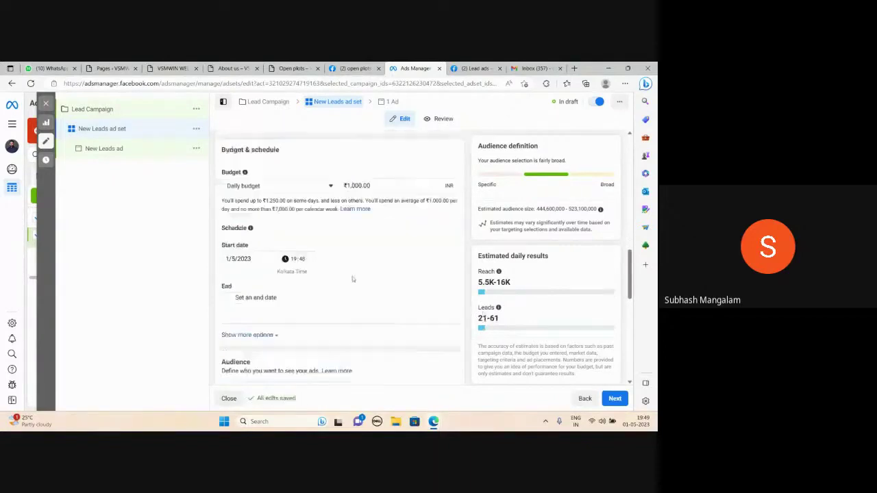
pyautogui.scroll(2, 362, 267)
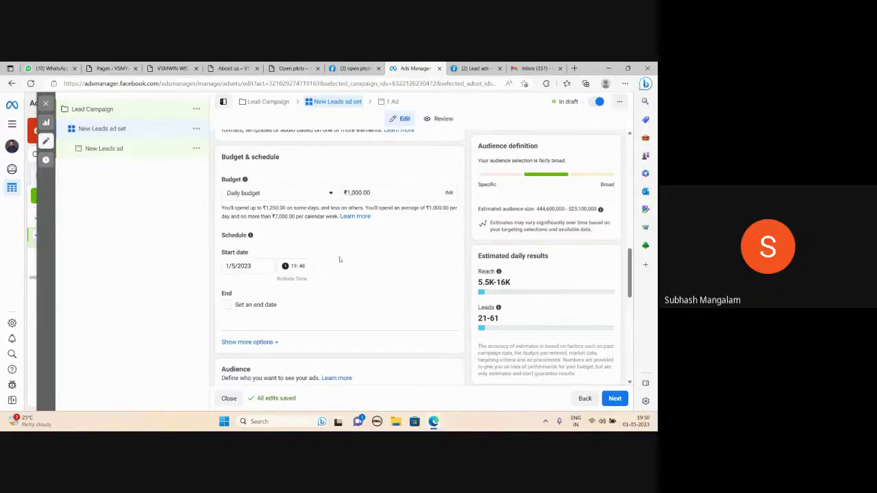
pyautogui.scroll(-2, 332, 276)
pyautogui.scroll(-2, 329, 260)
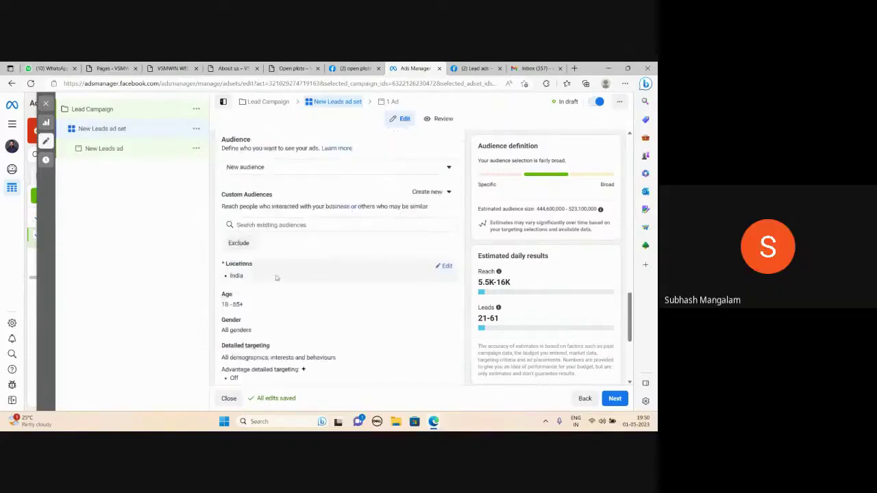
pyautogui.scroll(-1, 295, 304)
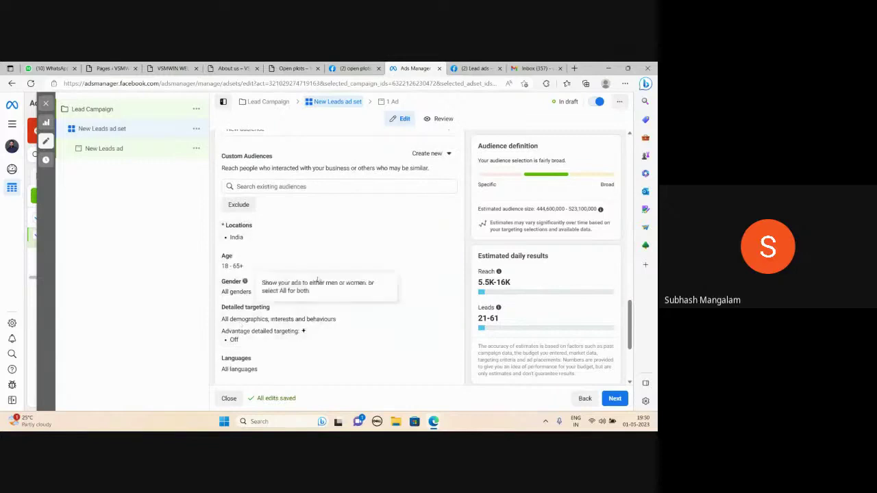
# - Switch to the Google Meet call, admit the waiting participant and return to Ads Manager
pyautogui.moveTo(433, 421)
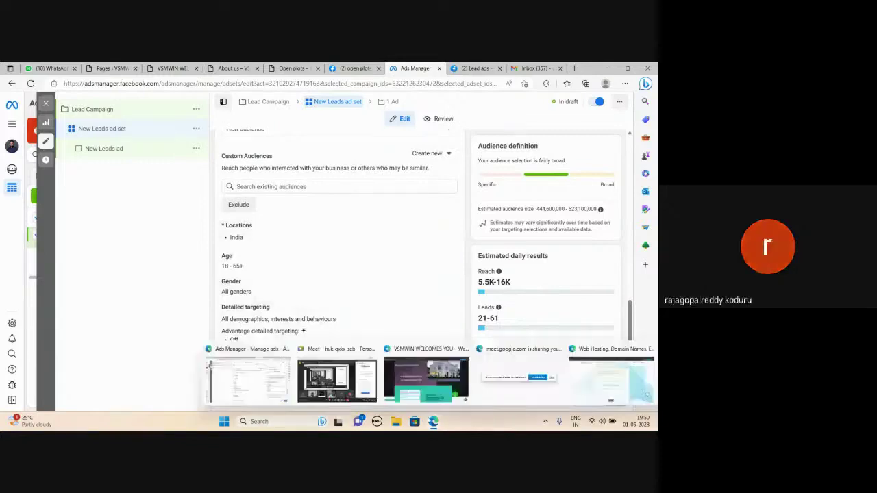
pyautogui.click(347, 372)
pyautogui.click(415, 142)
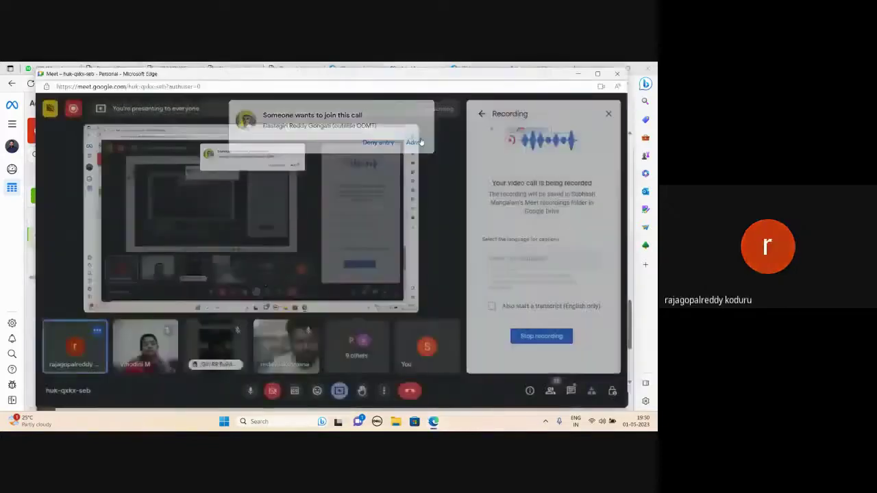
pyautogui.click(579, 74)
# - Switch the ad set to manual placements and exclude the Audience Network and Instagram platforms, keeping Facebook
pyautogui.scroll(-5, 354, 199)
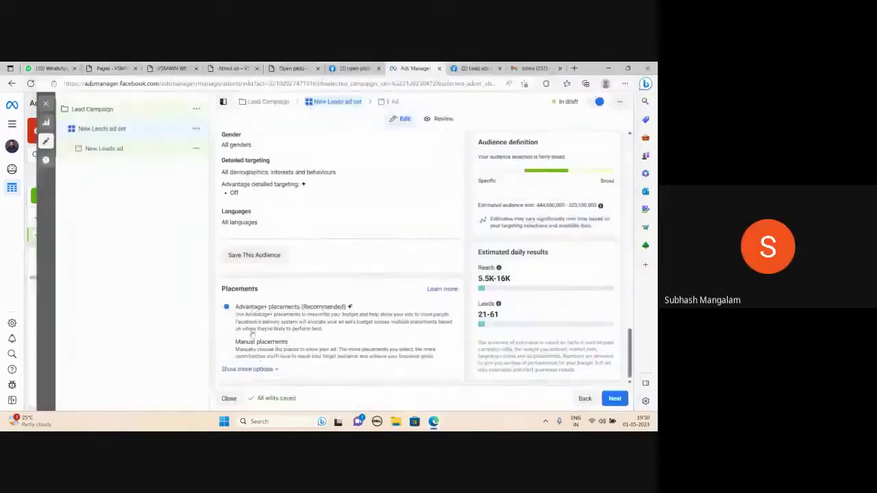
pyautogui.click(247, 340)
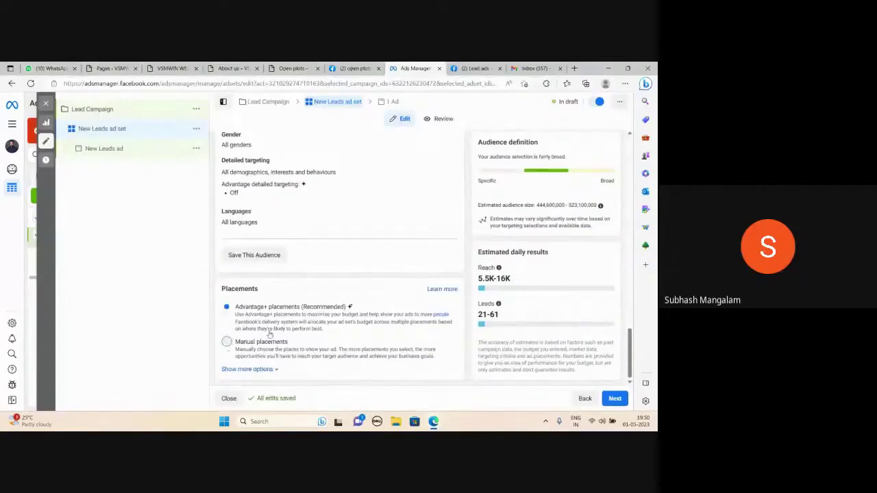
pyautogui.scroll(-3, 363, 280)
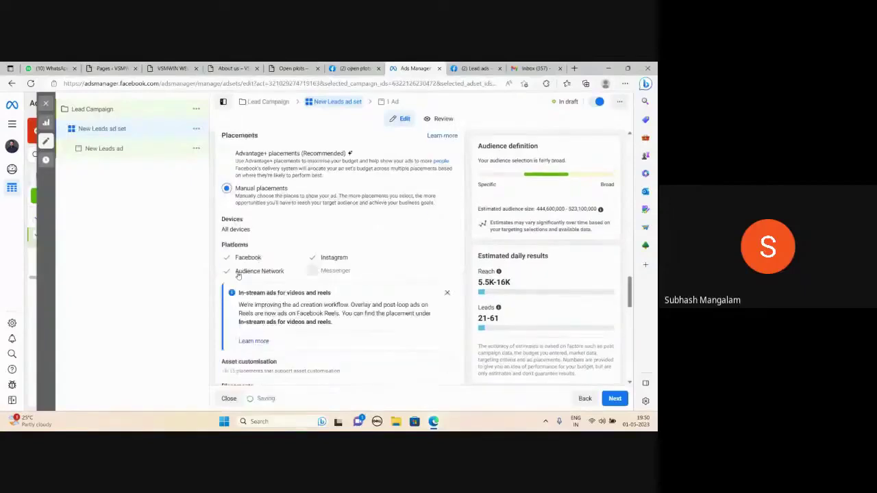
pyautogui.click(227, 272)
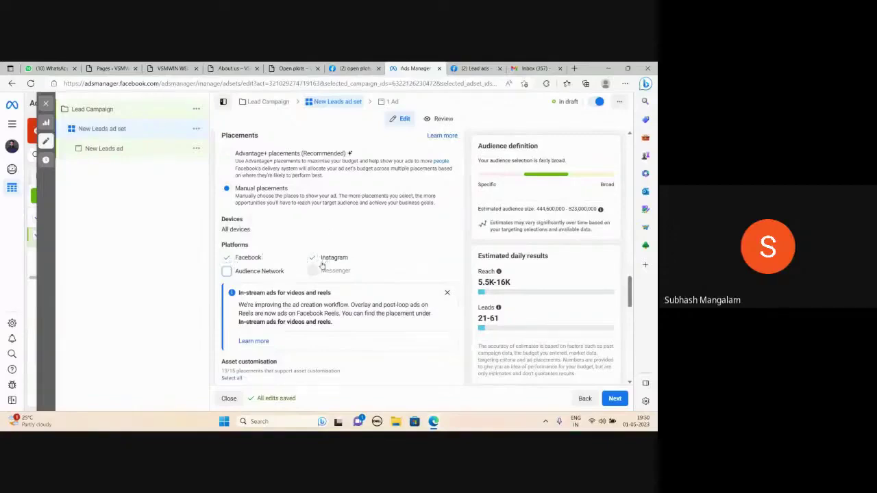
pyautogui.click(311, 260)
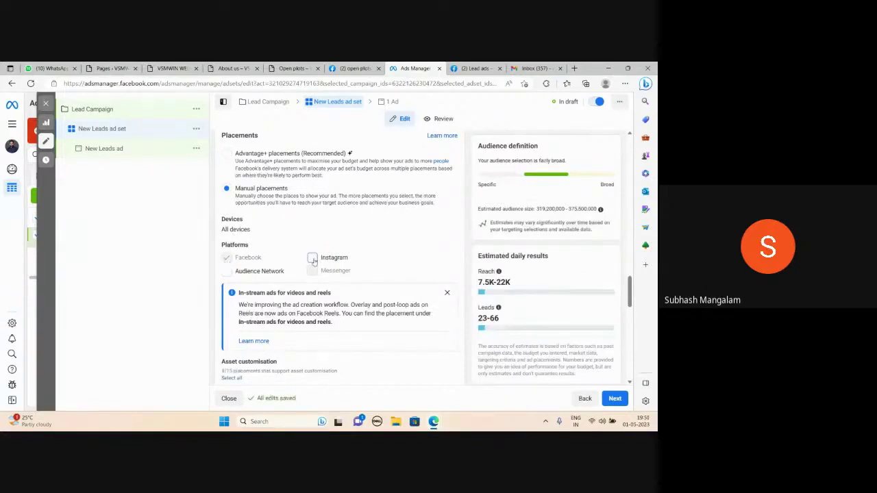
# - Exclude Facebook Marketplace and Facebook video feeds from the feed placements
pyautogui.scroll(-2, 295, 238)
pyautogui.scroll(-3, 295, 238)
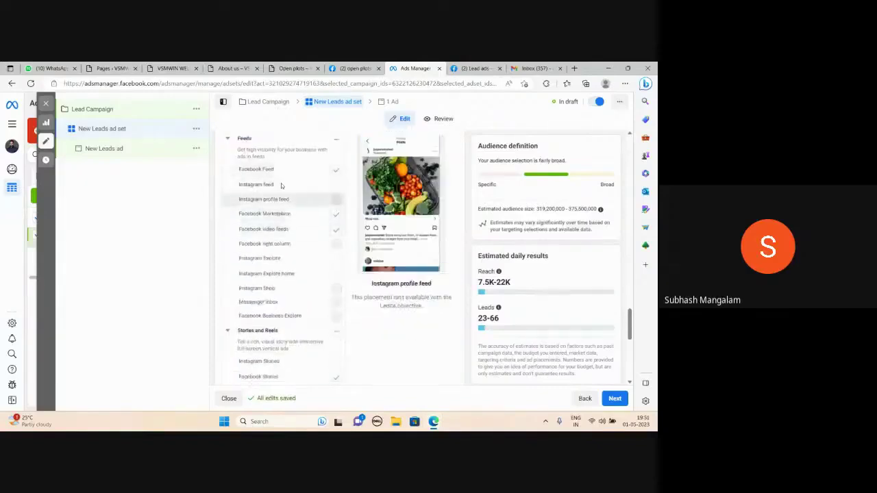
pyautogui.click(336, 214)
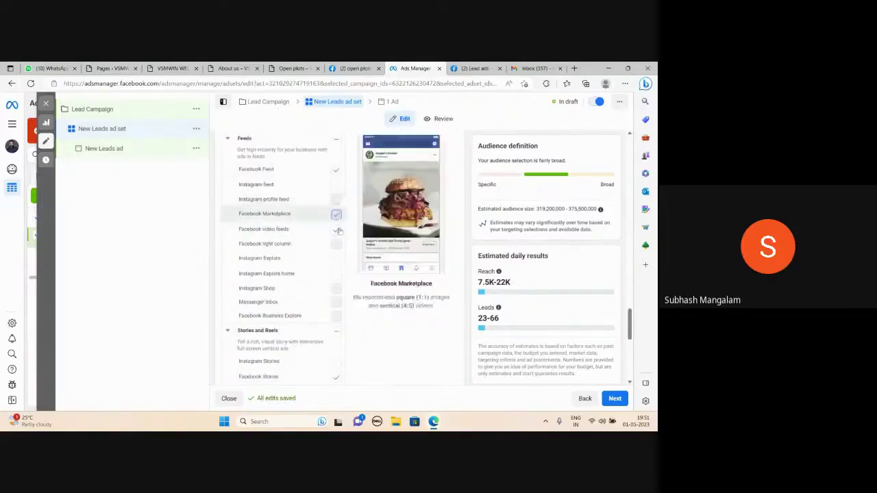
pyautogui.click(309, 236)
# - Exclude Facebook Stories, Facebook Reels, in-stream ads for videos and reels, and search results from the placements
pyautogui.scroll(-2, 315, 267)
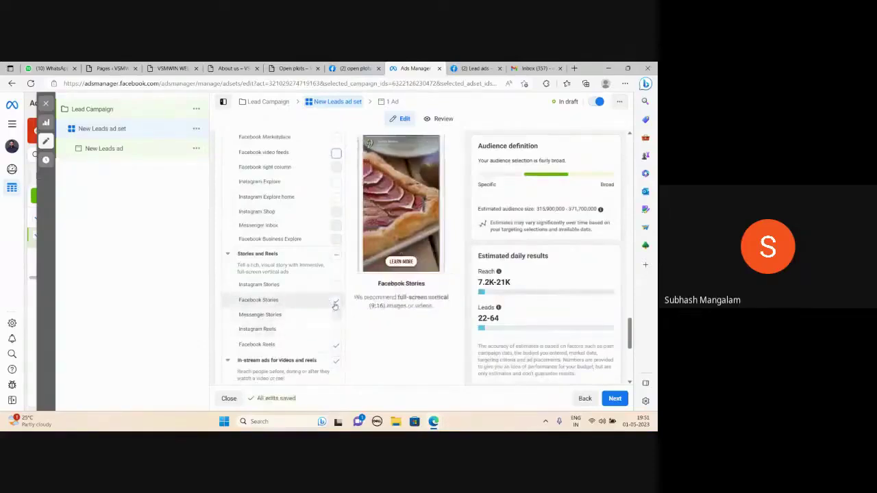
pyautogui.click(335, 303)
pyautogui.scroll(-1, 338, 308)
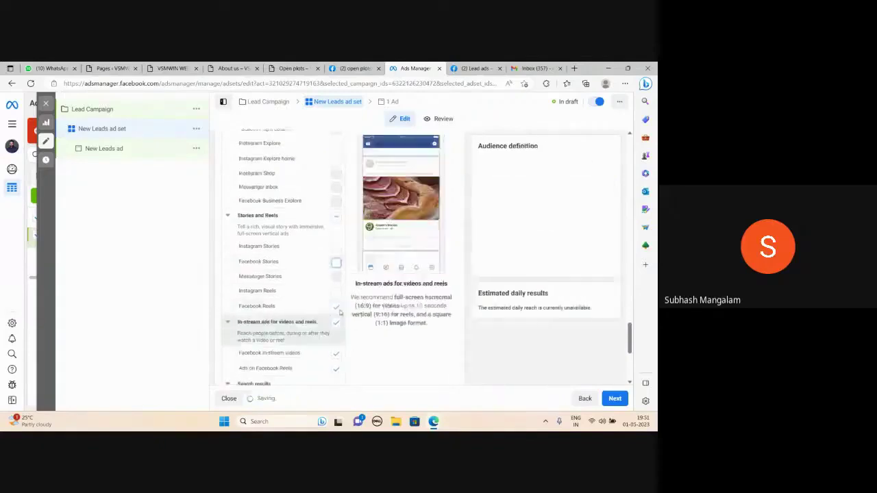
pyautogui.scroll(-2, 337, 309)
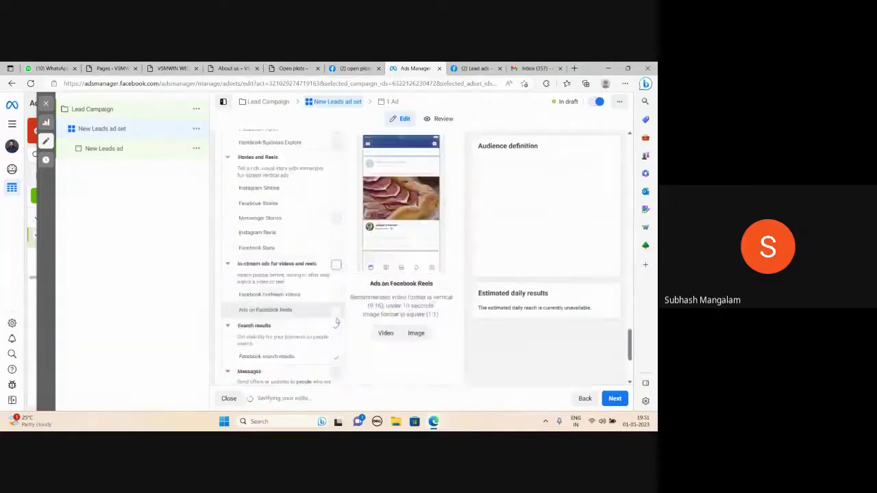
pyautogui.click(335, 309)
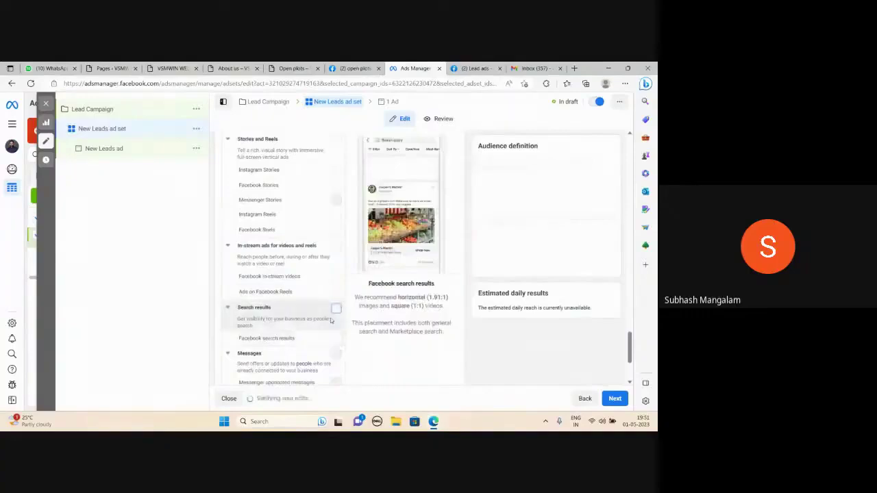
pyautogui.scroll(-2, 332, 302)
pyautogui.scroll(-1, 339, 293)
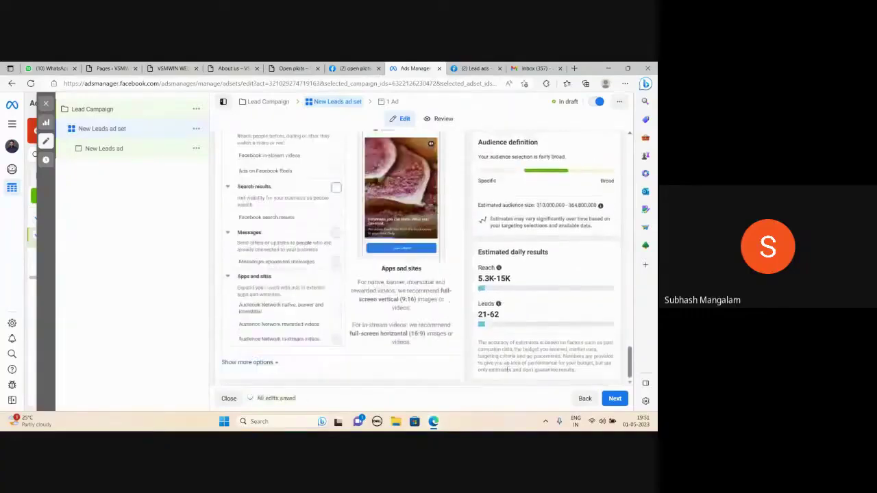
# - Proceed to the ad level and add the Digital Marketing Summer Camp 2023 account image with its original crop and no Advantage+ enhancements
pyautogui.click(614, 399)
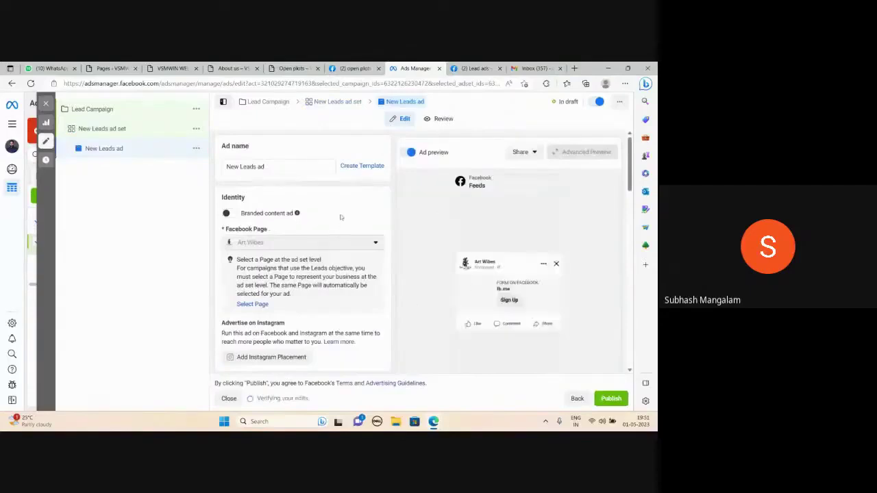
pyautogui.scroll(-3, 340, 211)
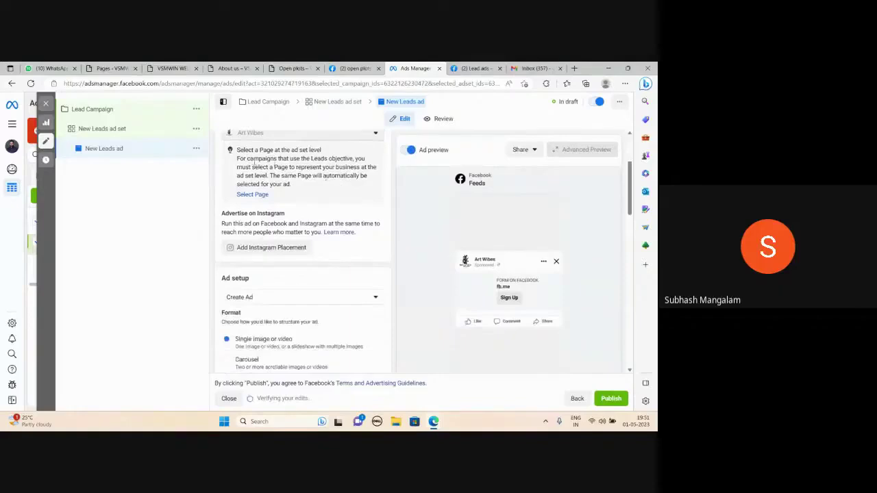
pyautogui.scroll(-4, 333, 211)
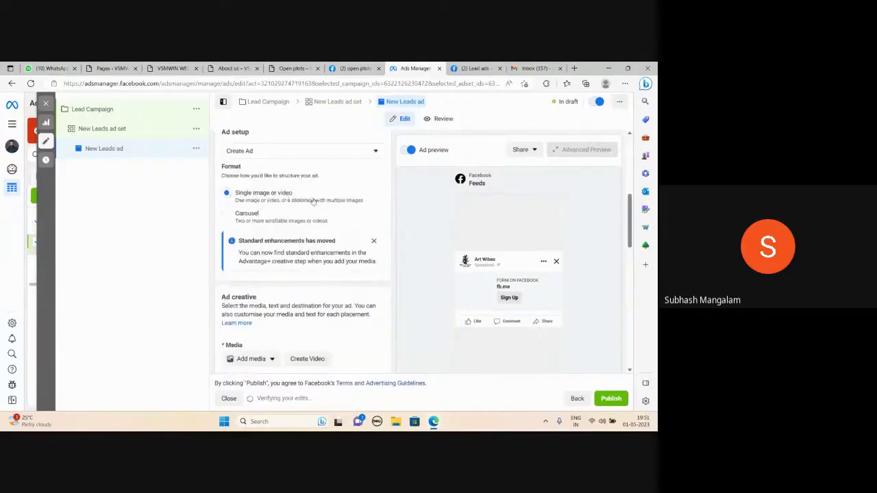
pyautogui.scroll(-4, 313, 199)
pyautogui.click(260, 214)
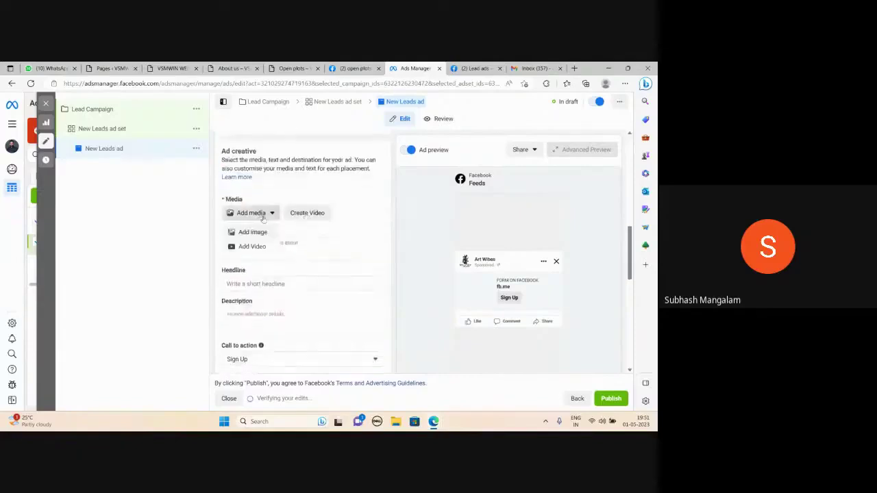
pyautogui.click(263, 233)
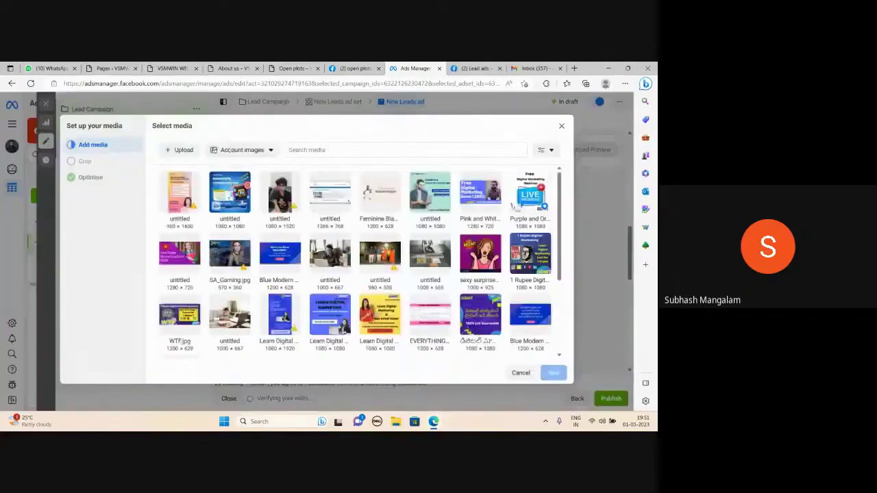
pyautogui.click(215, 203)
pyautogui.click(552, 374)
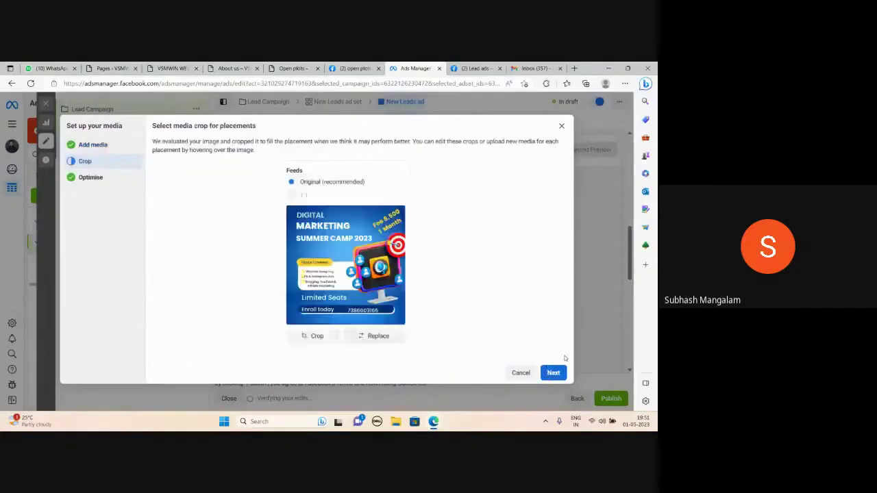
pyautogui.click(555, 373)
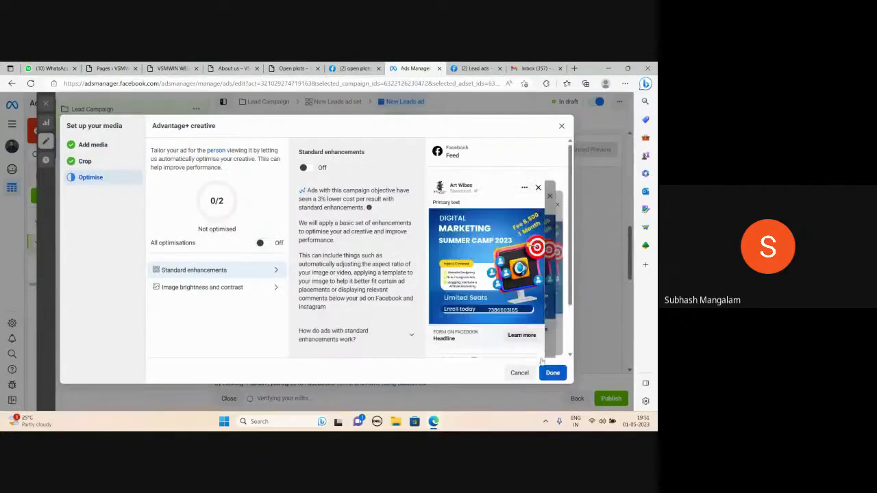
pyautogui.click(552, 373)
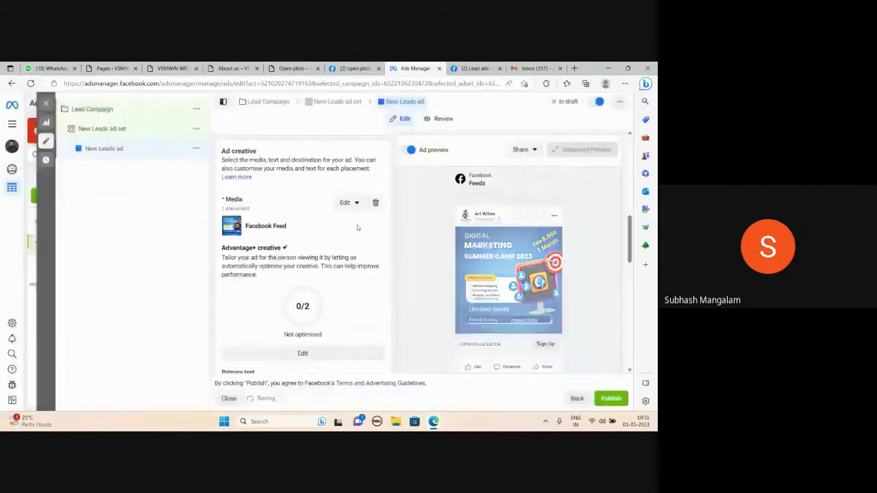
# - Enter the ad's primary text "Buy Open Plots at Affordable Price. Benefits"
pyautogui.scroll(-2, 315, 253)
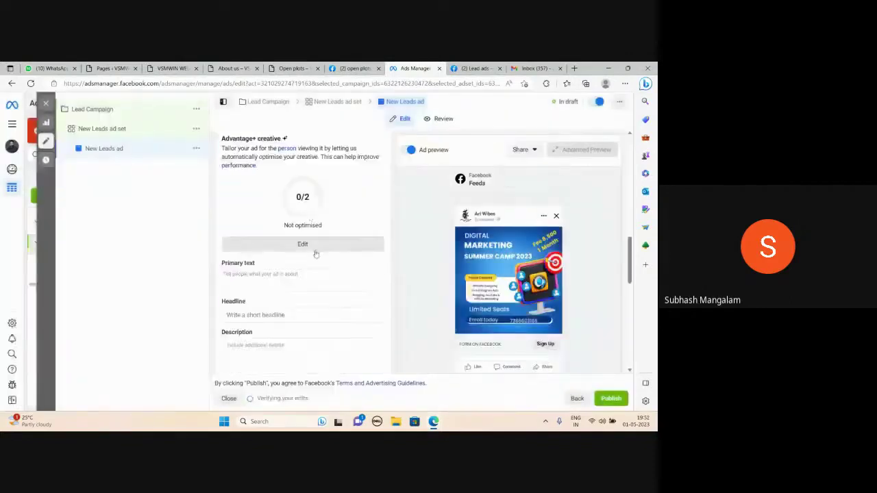
pyautogui.scroll(-1, 315, 254)
pyautogui.click(255, 242)
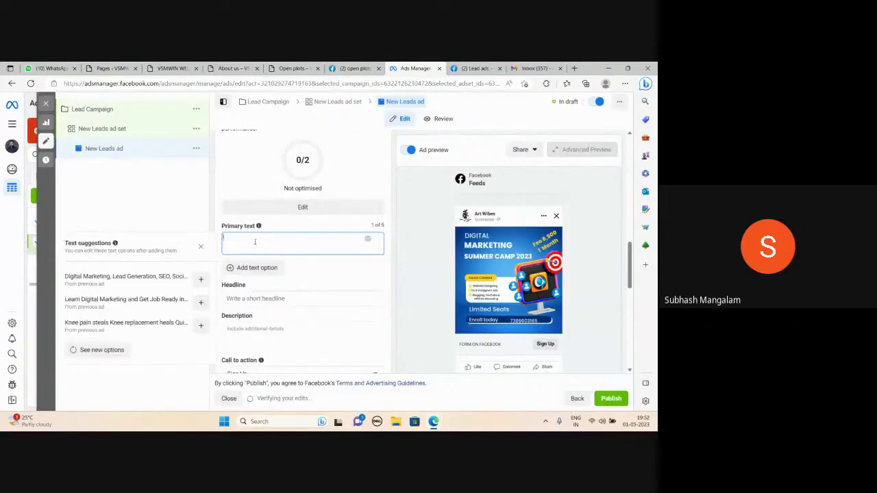
pyautogui.write('Buy Open Pl')
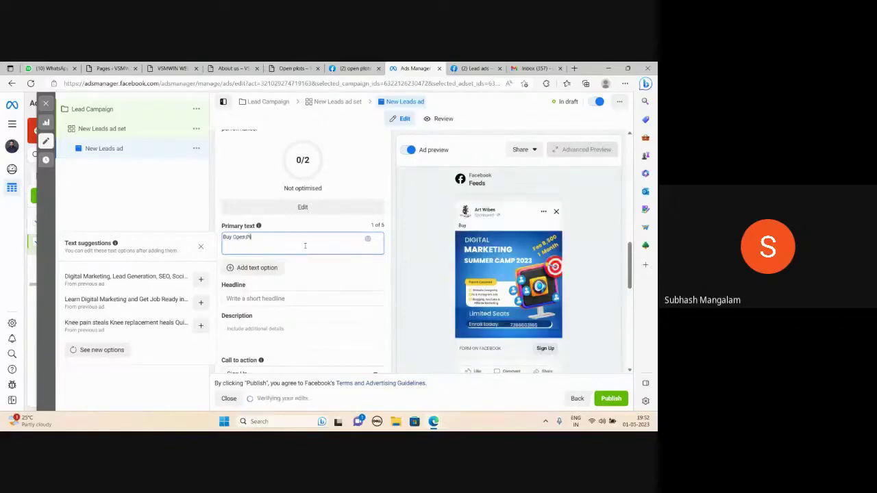
pyautogui.write('ots at Affordable Price. Ben')
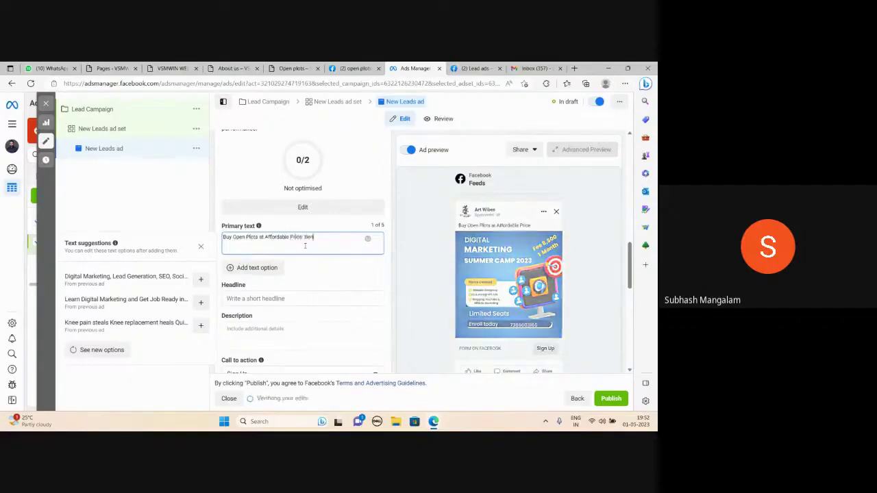
pyautogui.write('efits')
# - Add a blank numbered list from 1. to 10. below the opening line of the primary text
pyautogui.press('Return')
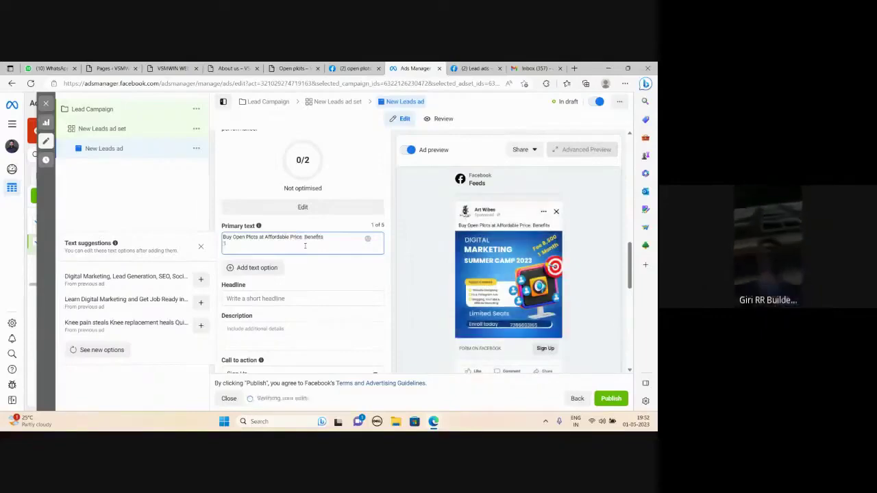
pyautogui.write('1.')
pyautogui.press('Return')
pyautogui.write('2.')
pyautogui.press('Return')
pyautogui.write('3.')
pyautogui.press('Return')
pyautogui.write('4.')
pyautogui.press('Return')
pyautogui.write('5.')
pyautogui.press('Return')
pyautogui.write('6.')
pyautogui.press('Return')
pyautogui.write('7.')
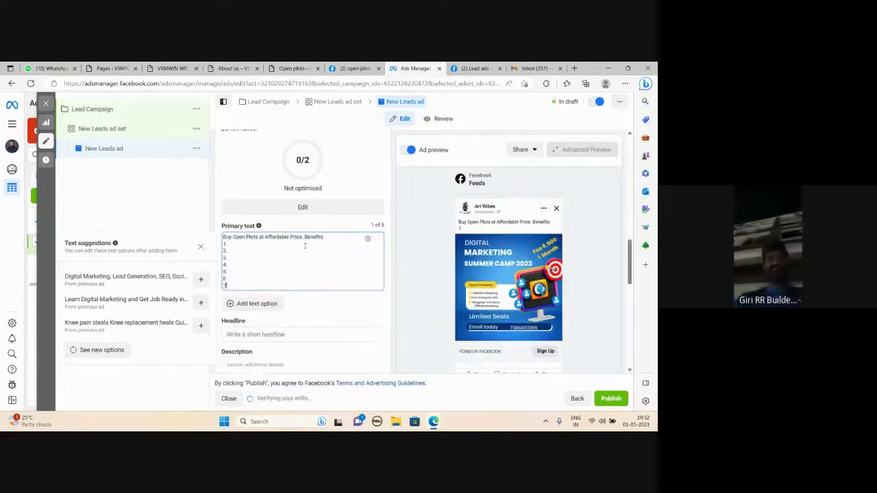
pyautogui.press('Return')
pyautogui.write('8.')
pyautogui.press('Return')
pyautogui.write('9.')
pyautogui.press('Return')
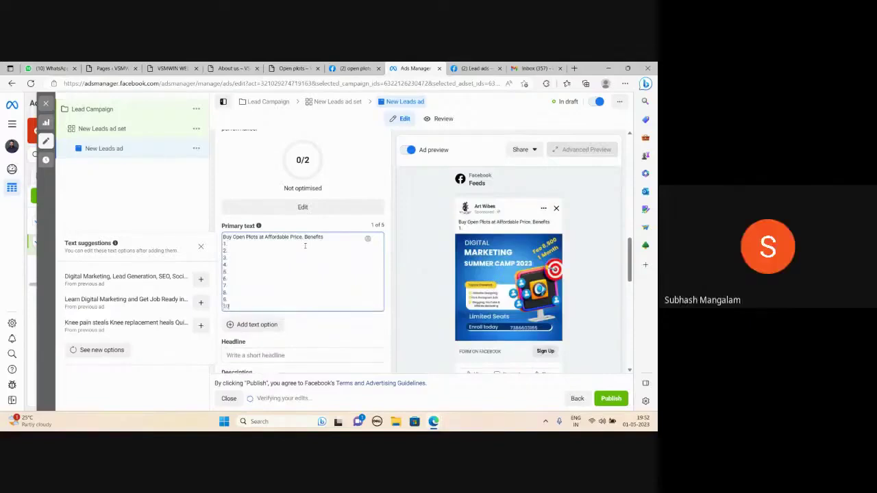
pyautogui.write('10.')
pyautogui.press('Return')
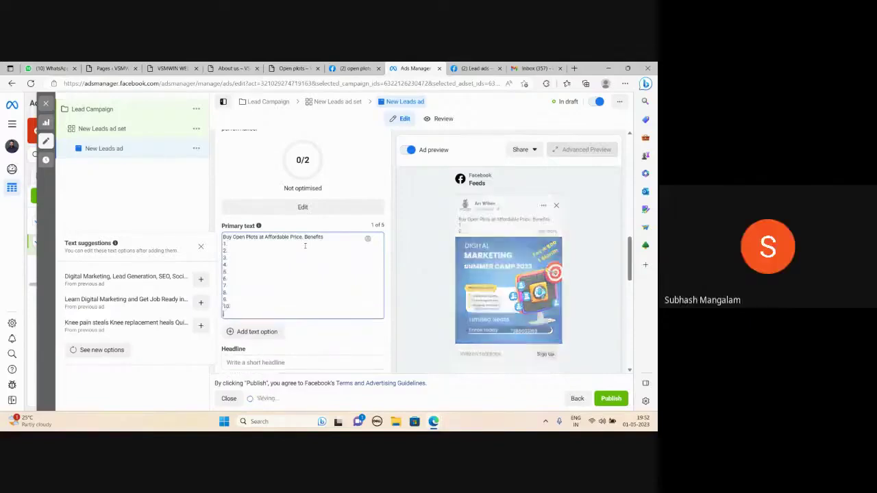
# - Enter the ad headline "Limited Plots" with correct spelling and the description "Buy Today"
pyautogui.scroll(-2, 305, 283)
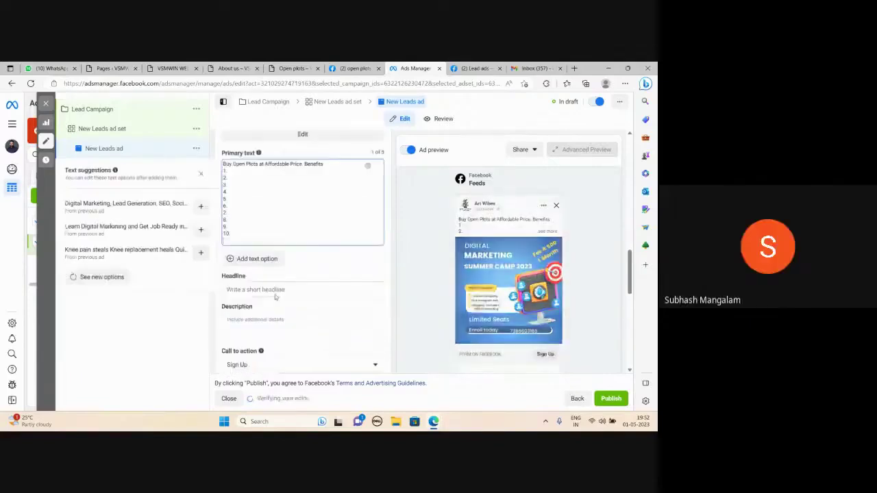
pyautogui.click(239, 288)
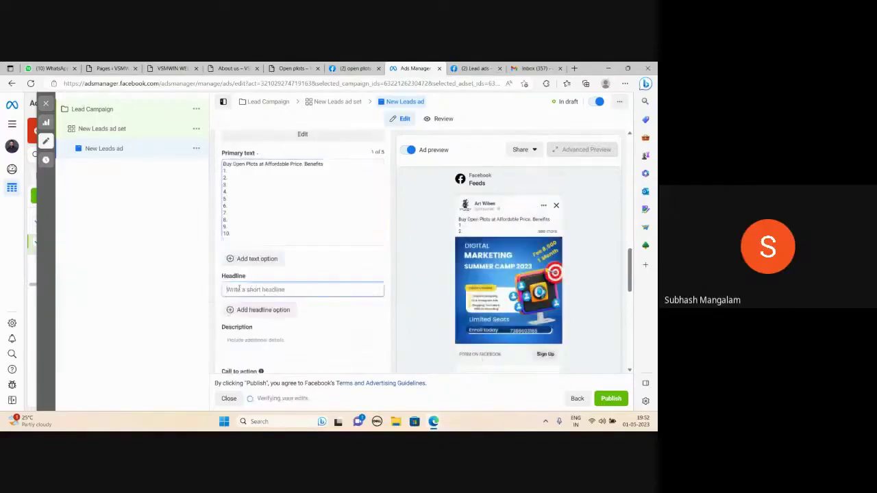
pyautogui.write('Limited Plots')
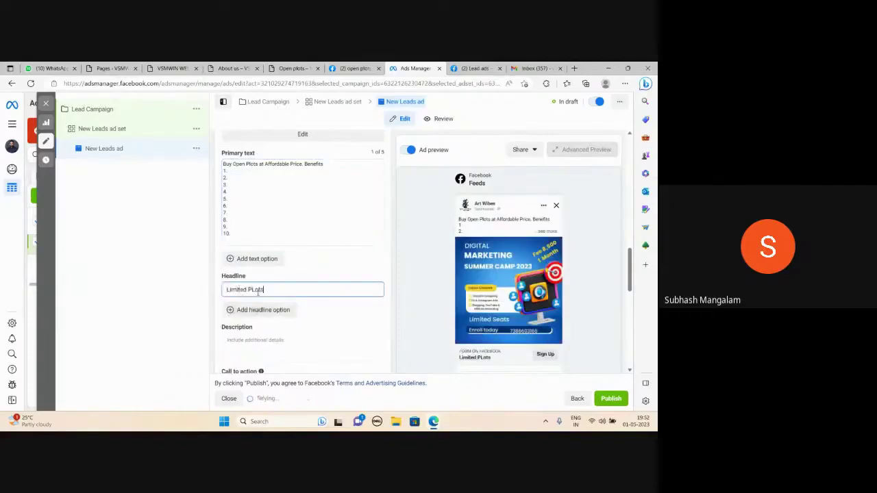
pyautogui.rightClick(248, 291)
pyautogui.click(274, 299)
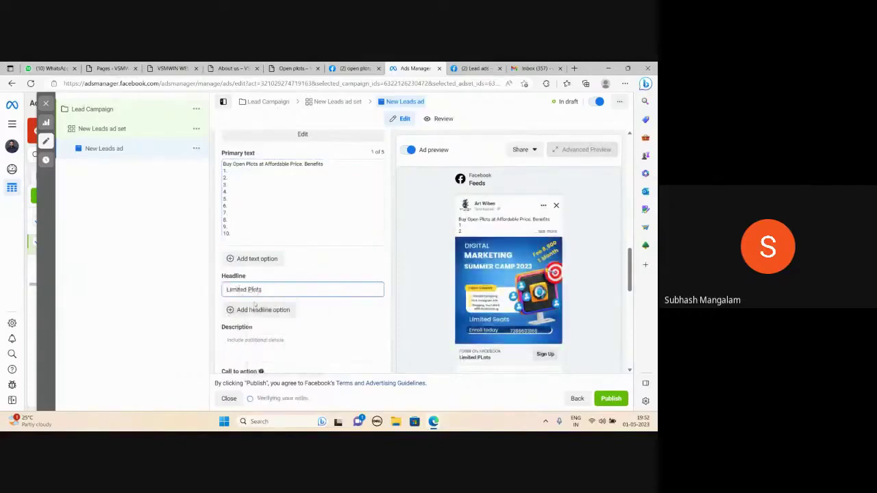
pyautogui.click(254, 346)
pyautogui.write('Buy Today')
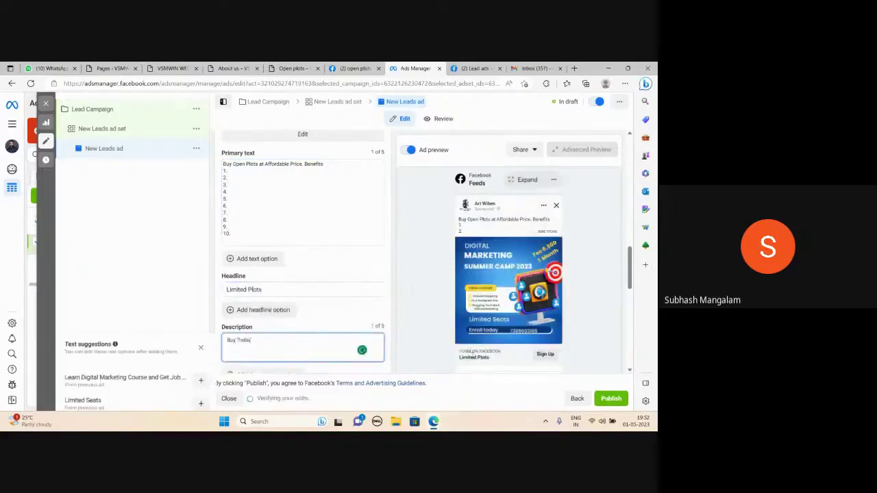
pyautogui.click(429, 343)
# - Set the ad's call to action to Get Quote
pyautogui.scroll(-2, 243, 304)
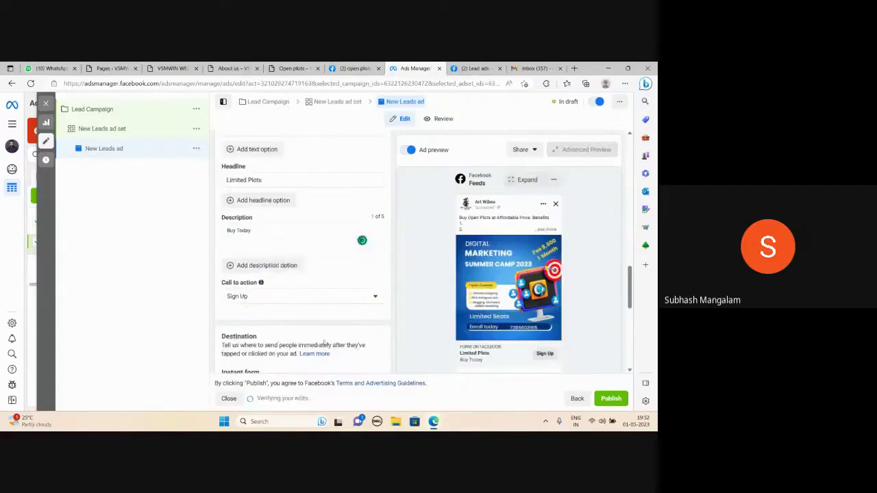
pyautogui.click(374, 298)
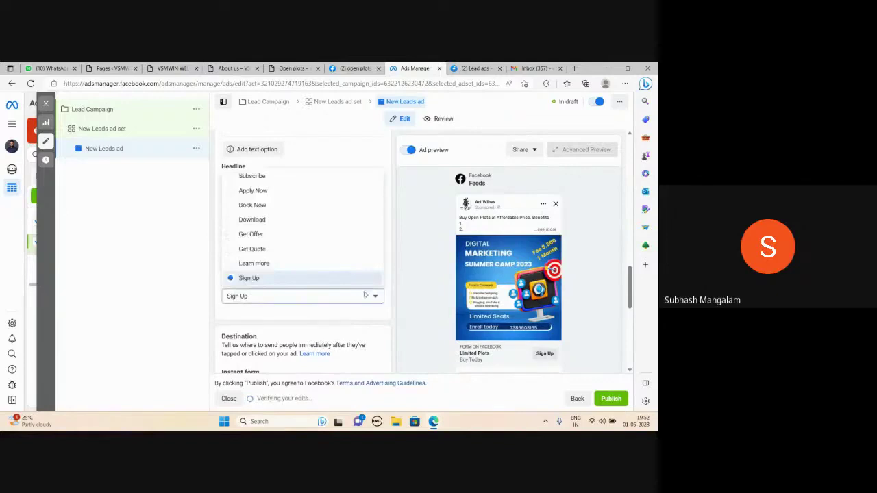
pyautogui.click(251, 249)
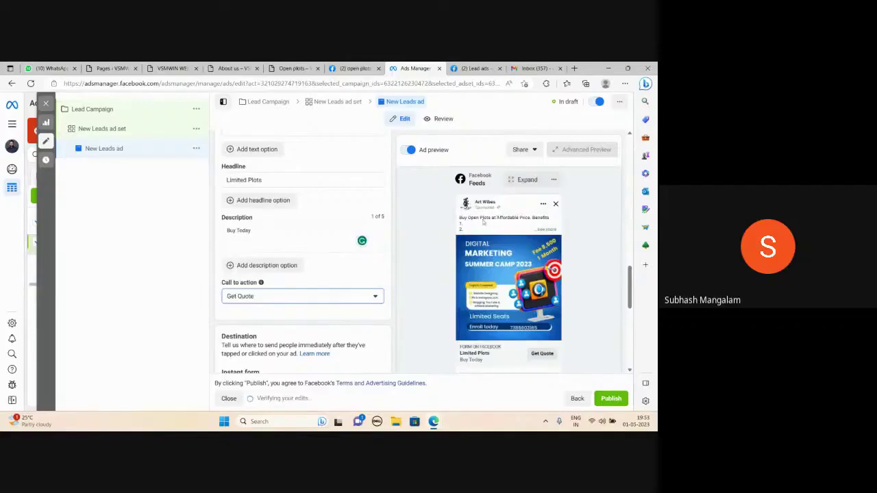
# - Expand the full primary text in the ad preview and review the image, headline, description and call to action
pyautogui.click(548, 230)
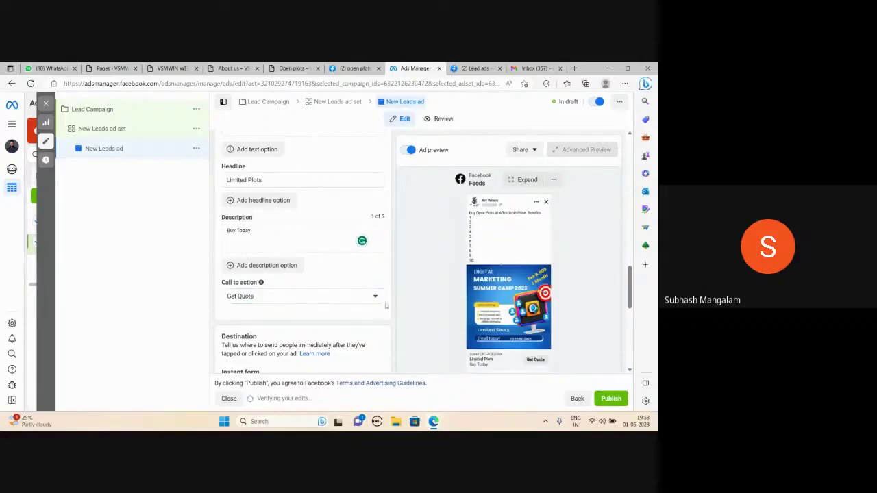
pyautogui.scroll(-3, 372, 263)
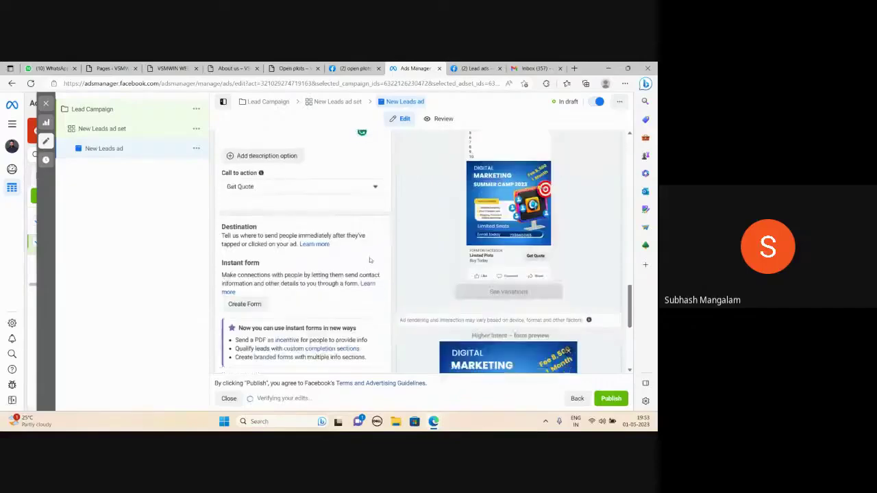
pyautogui.scroll(3, 307, 226)
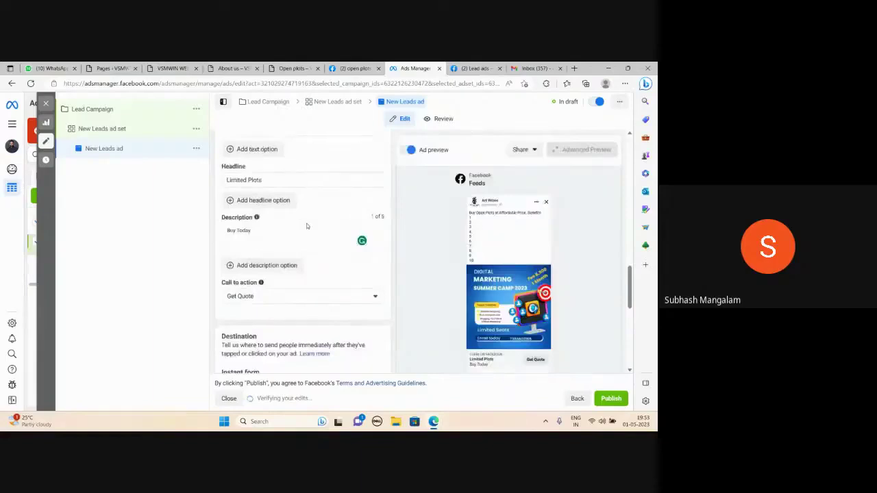
pyautogui.scroll(-3, 307, 226)
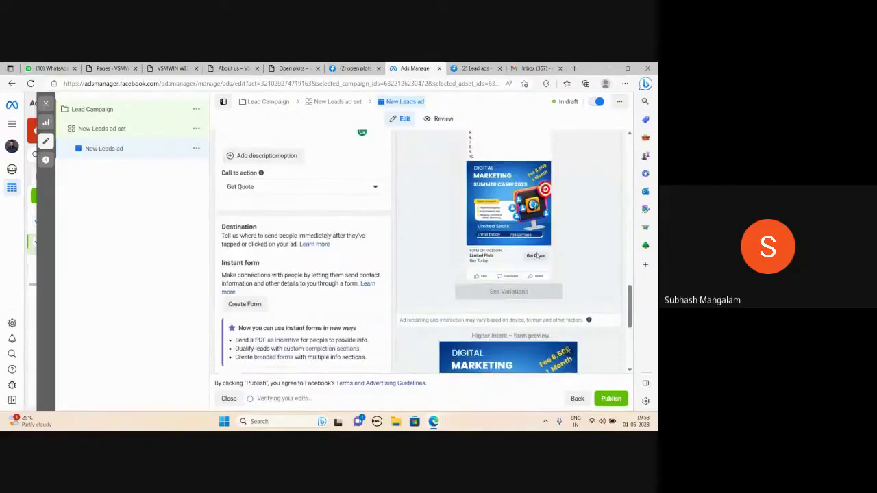
# - Create a new instant form for the ad and name it "First Form"
pyautogui.scroll(-3, 396, 246)
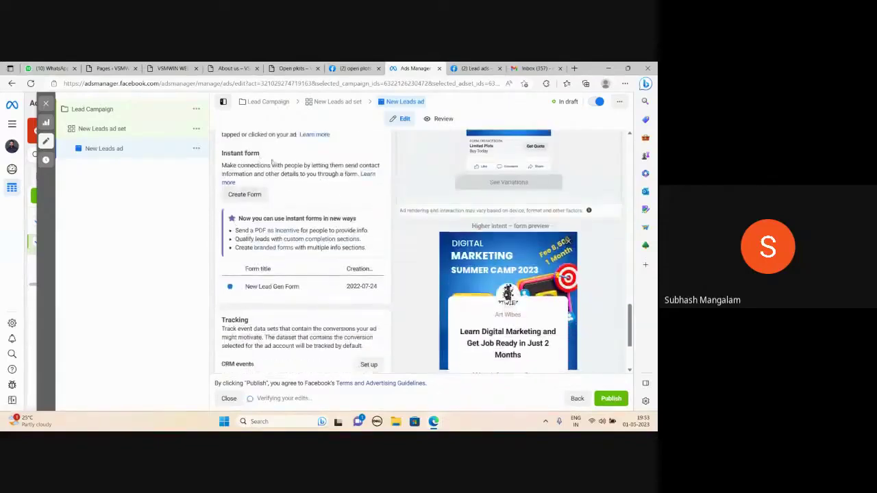
pyautogui.click(245, 194)
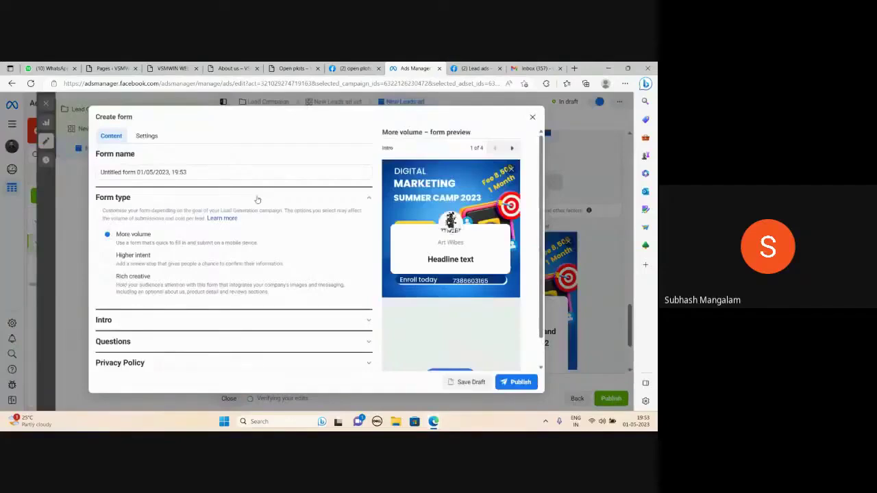
pyautogui.tripleClick(191, 173)
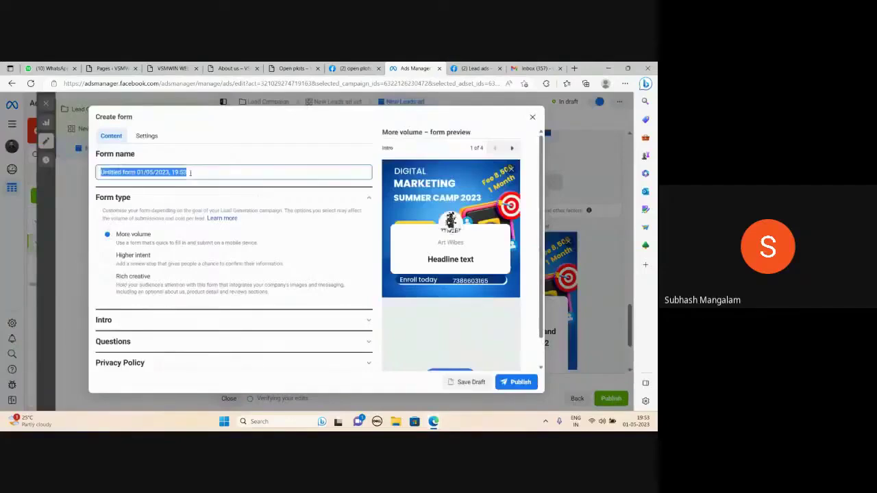
pyautogui.write('First Form')
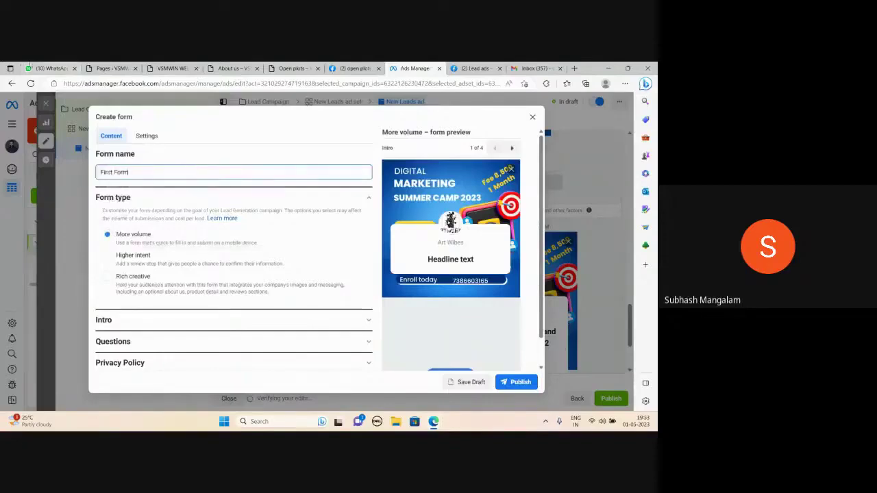
# - In the form's intro greeting, enter the headline "Buy Open PLots Near Srisailam Highway"
pyautogui.scroll(-1, 248, 239)
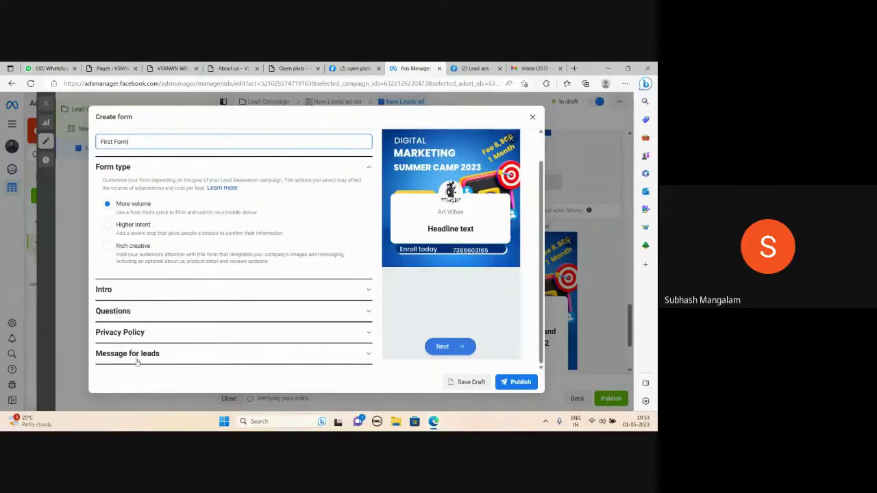
pyautogui.click(367, 292)
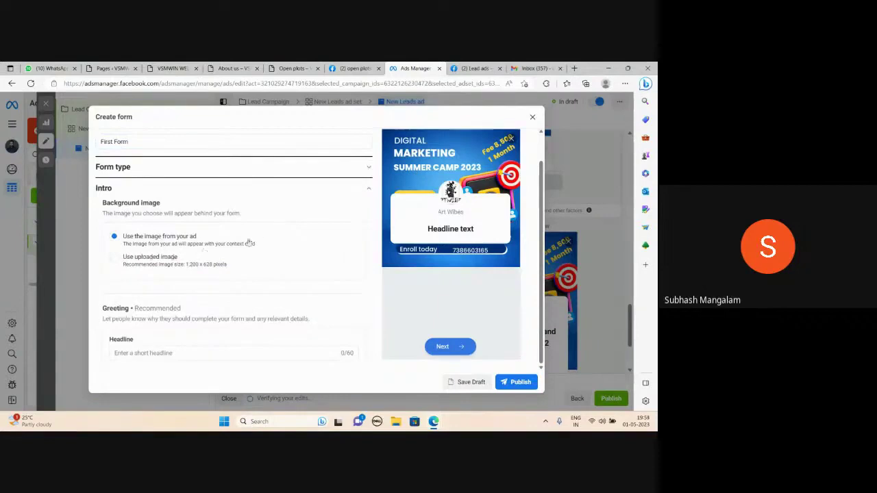
pyautogui.scroll(-2, 263, 234)
pyautogui.click(151, 277)
pyautogui.write('Buy')
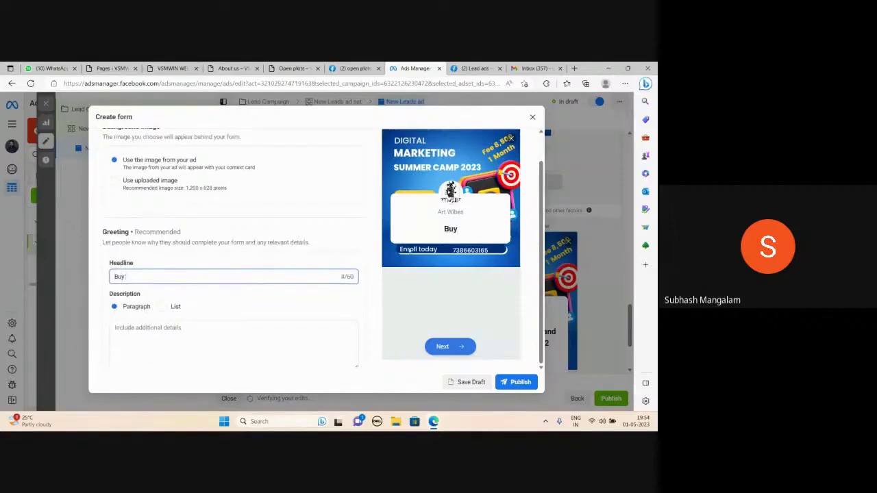
pyautogui.write(' Open PLots')
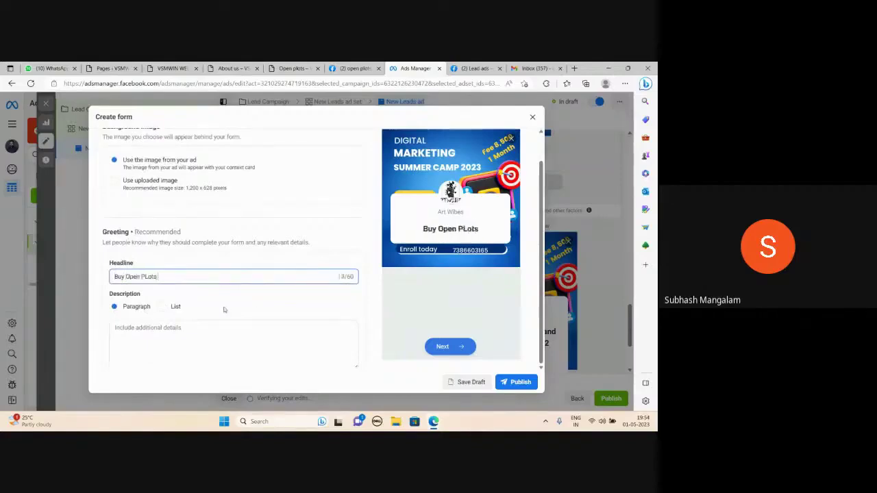
pyautogui.write(' Near Sr')
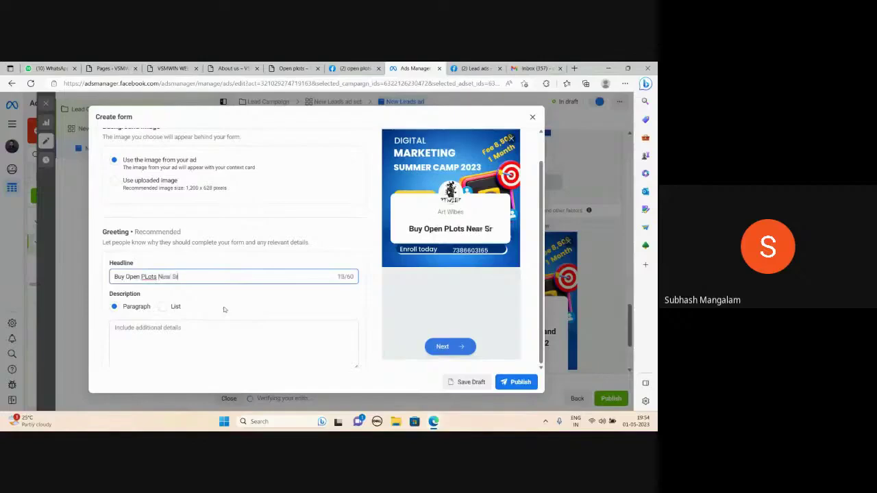
pyautogui.write('isailam Highway')
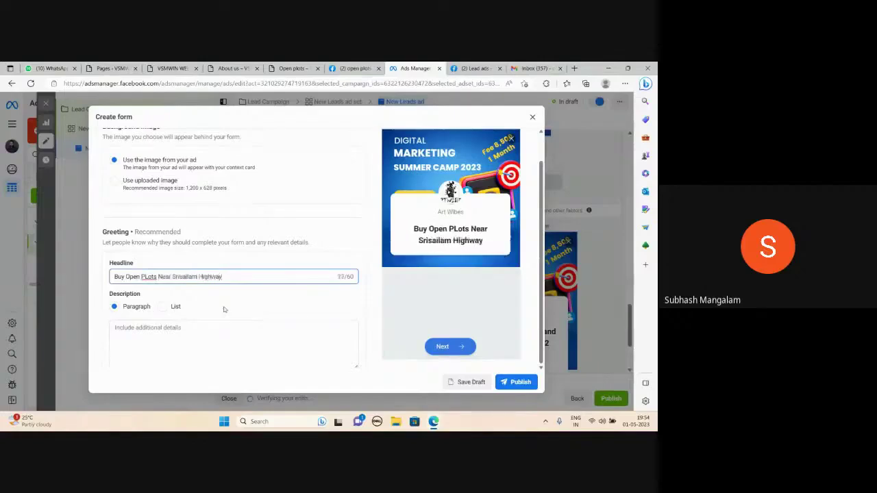
# - Enter the greeting description "Affordable Open Plots Near Srisailam Highway" as a paragraph and collapse the form's intro section
pyautogui.scroll(-1, 223, 309)
pyautogui.click(157, 261)
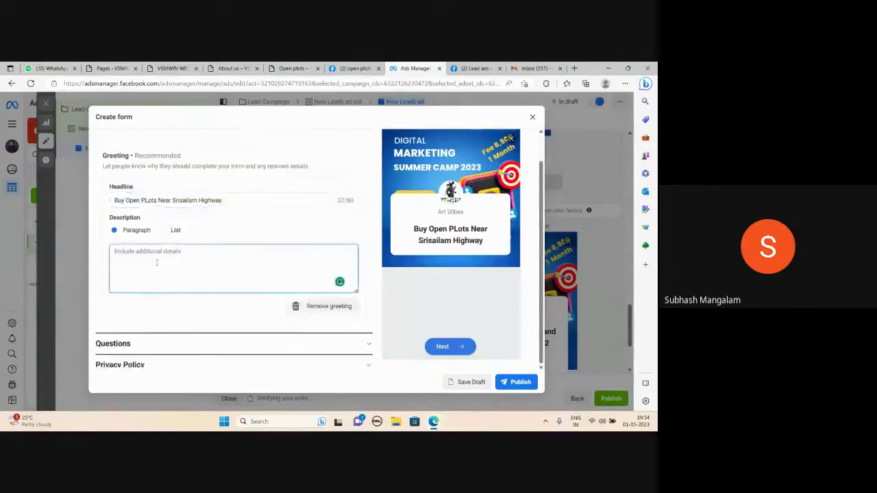
pyautogui.write('Affordable Open Plots Near Srisailam H')
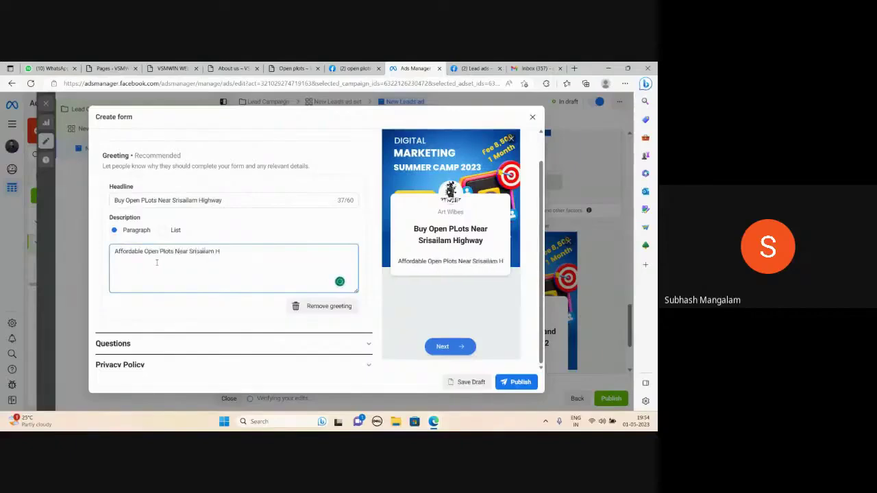
pyautogui.write('ighway')
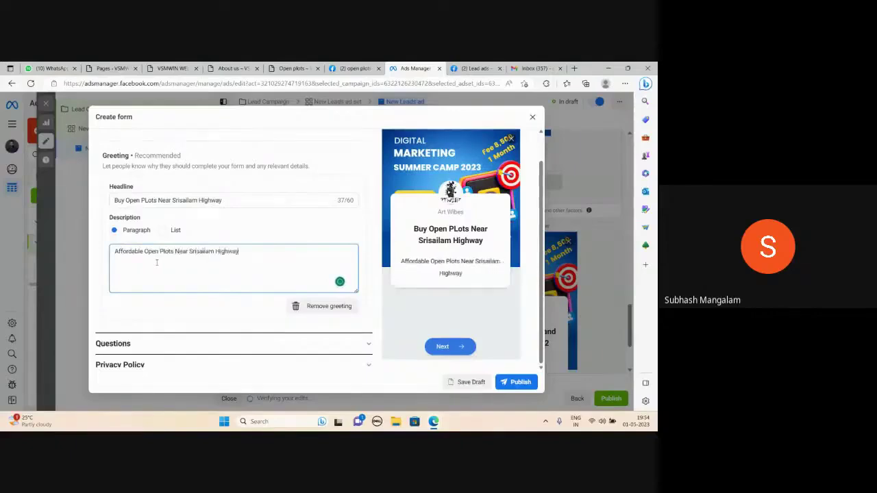
pyautogui.scroll(3, 247, 270)
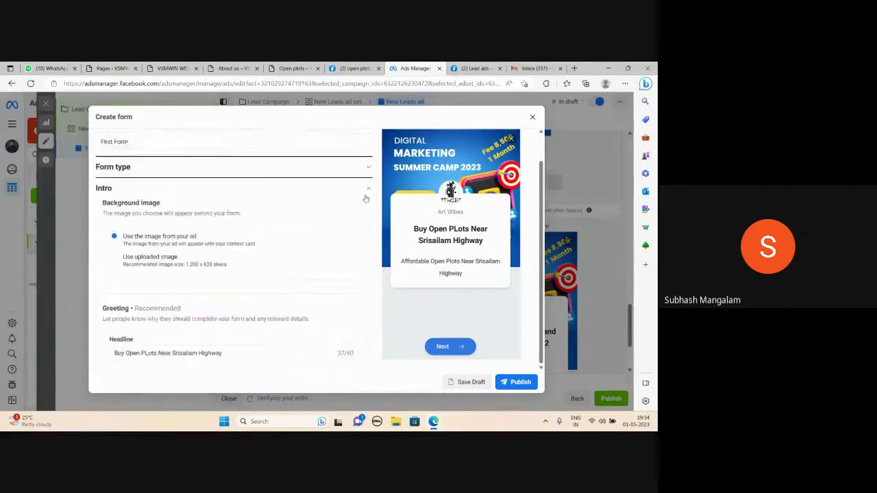
pyautogui.click(368, 189)
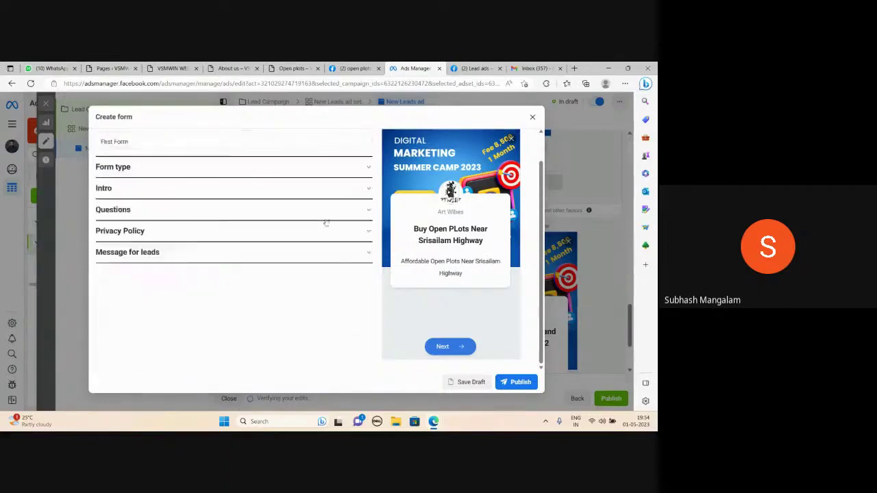
# - Expand the form's questions section and review the default prefill fields and the available custom question types
pyautogui.click(368, 212)
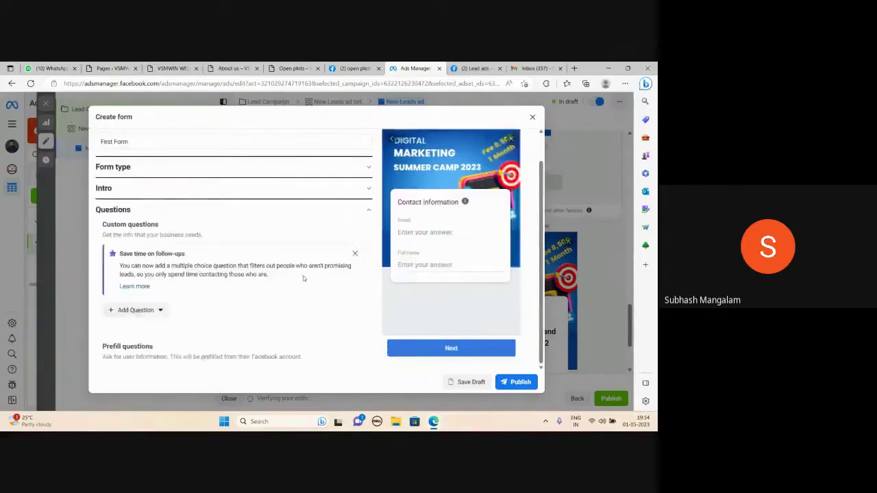
pyautogui.scroll(-3, 206, 274)
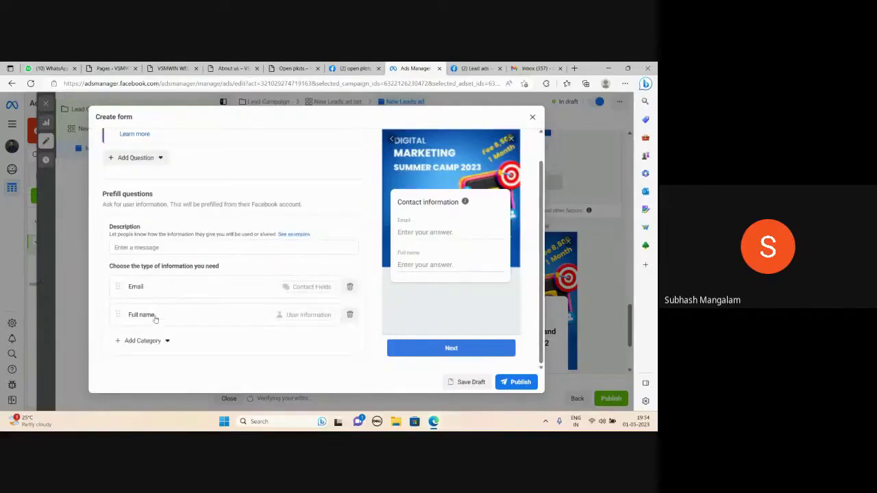
pyautogui.scroll(1, 155, 319)
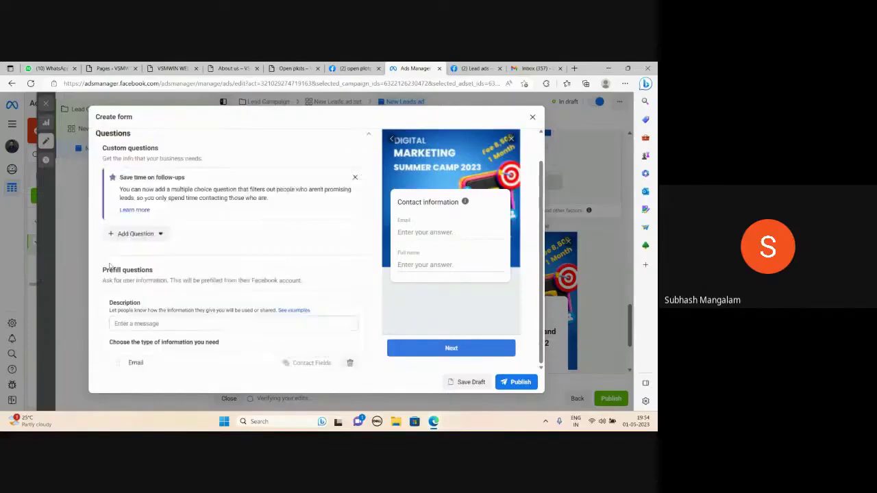
pyautogui.click(118, 237)
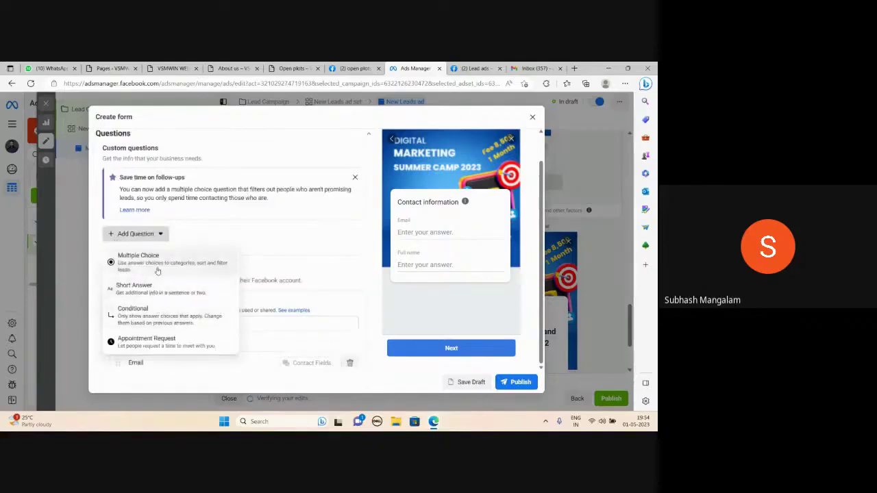
pyautogui.click(296, 241)
pyautogui.scroll(-3, 274, 280)
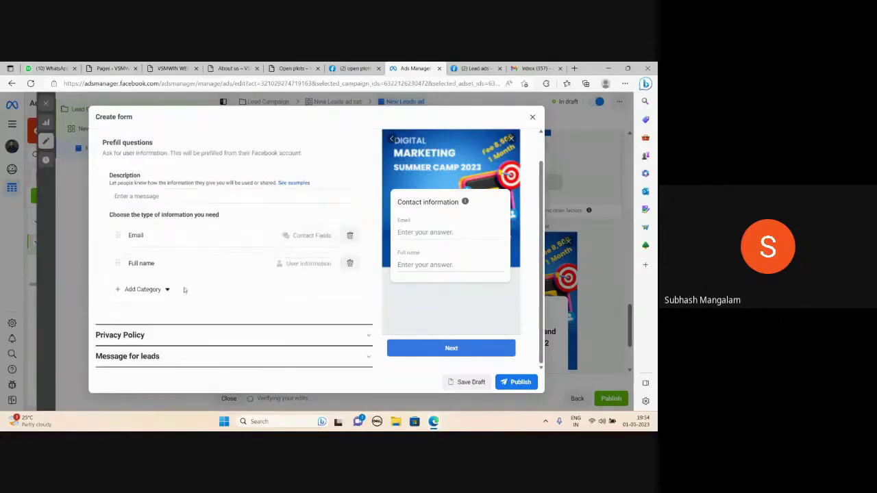
# - Add a Phone number contact field to the form's prefill questions
pyautogui.click(120, 289)
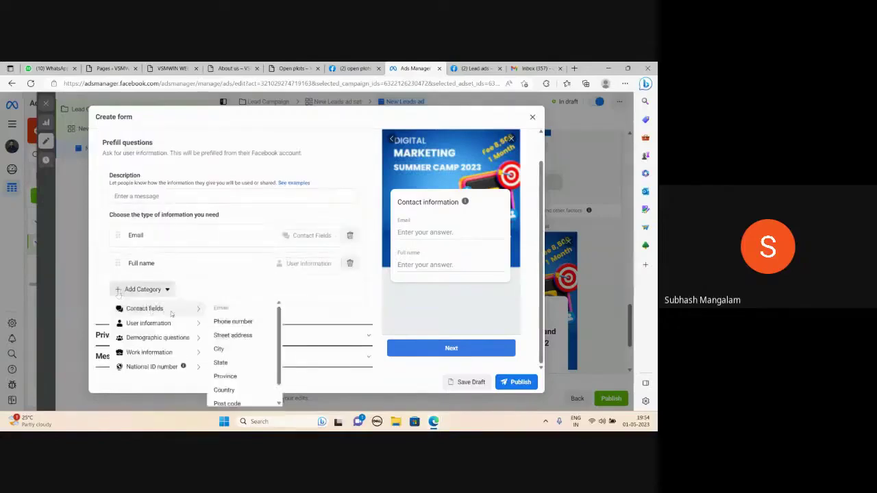
pyautogui.moveTo(209, 322)
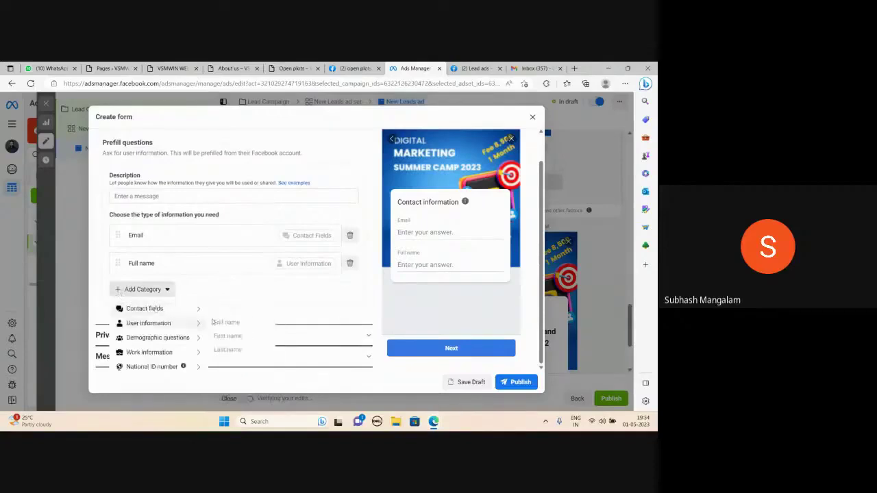
pyautogui.moveTo(189, 312)
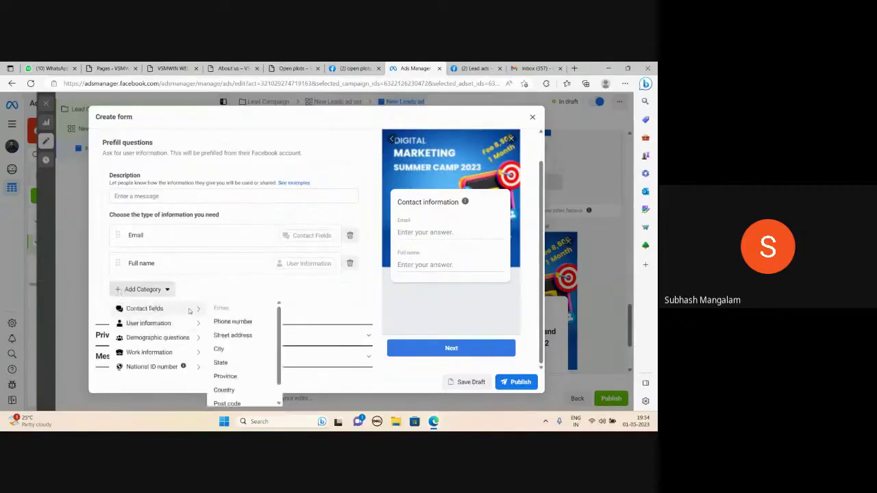
pyautogui.click(230, 321)
pyautogui.click(145, 317)
pyautogui.moveTo(142, 337)
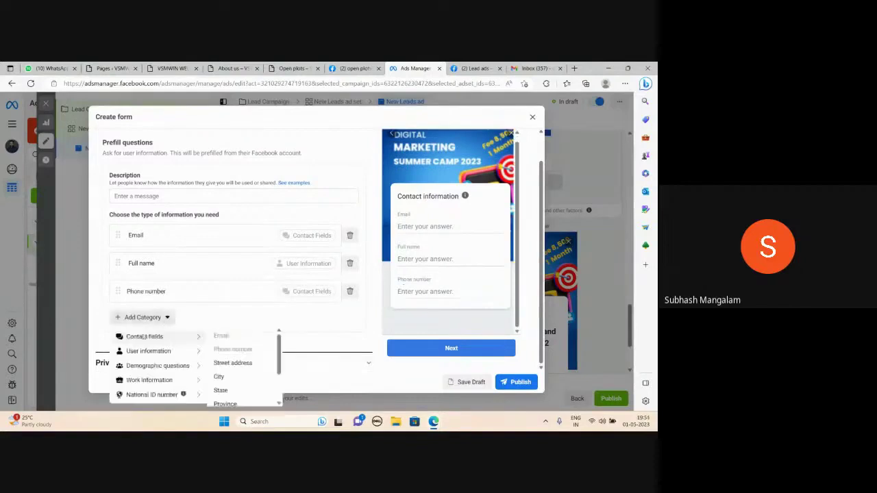
pyautogui.scroll(-1, 231, 380)
pyautogui.scroll(-2, 231, 380)
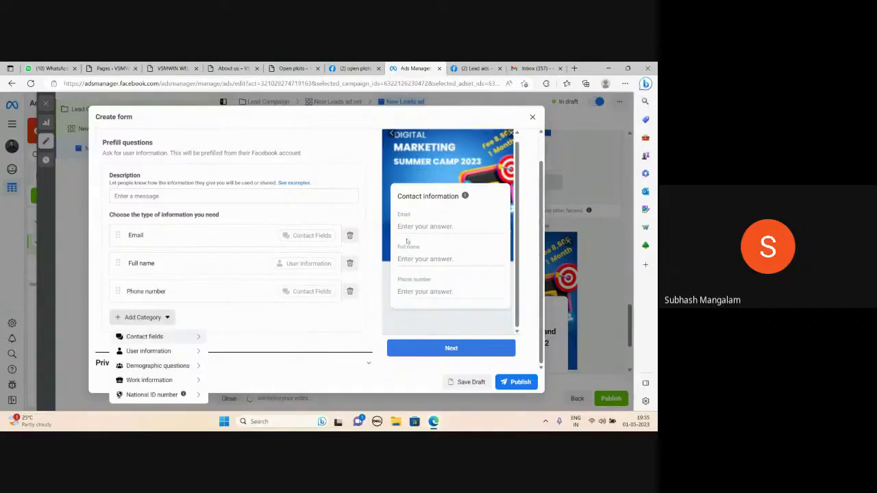
pyautogui.click(446, 231)
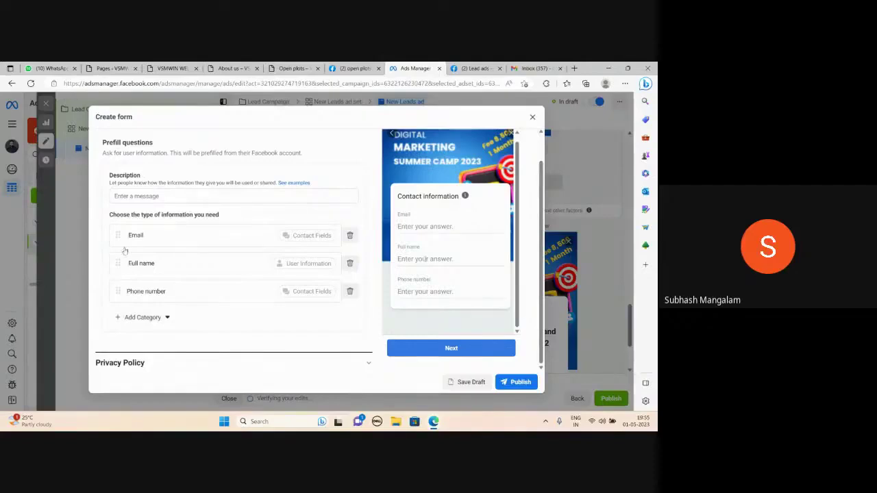
# - Reorder the prefill questions to Full name, Phone number, Email
pyautogui.moveTo(121, 264); pyautogui.dragTo(126, 286)
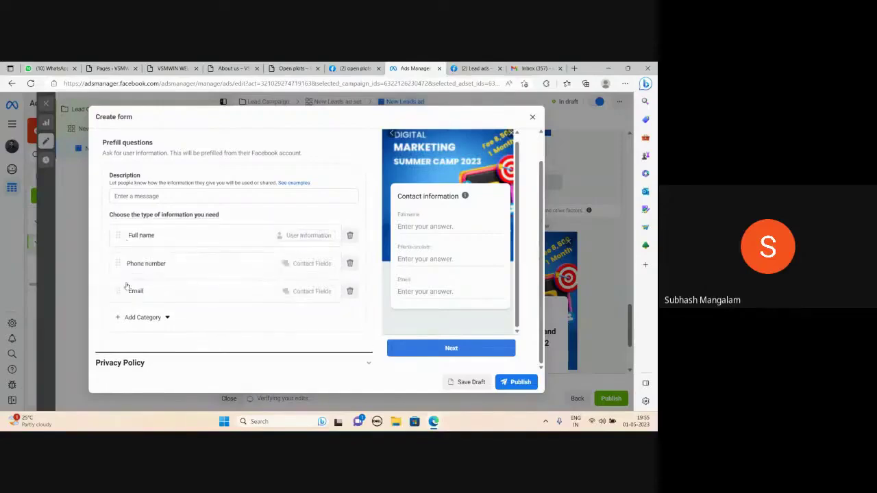
pyautogui.scroll(1, 428, 281)
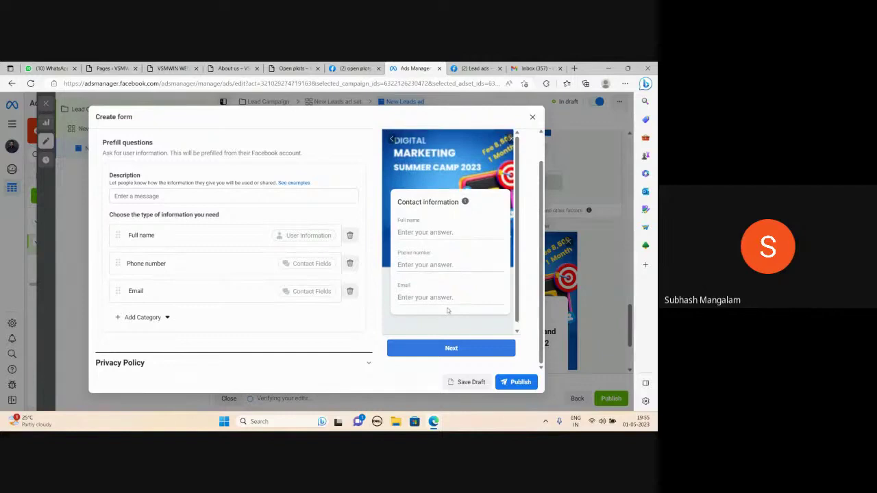
pyautogui.scroll(2, 241, 219)
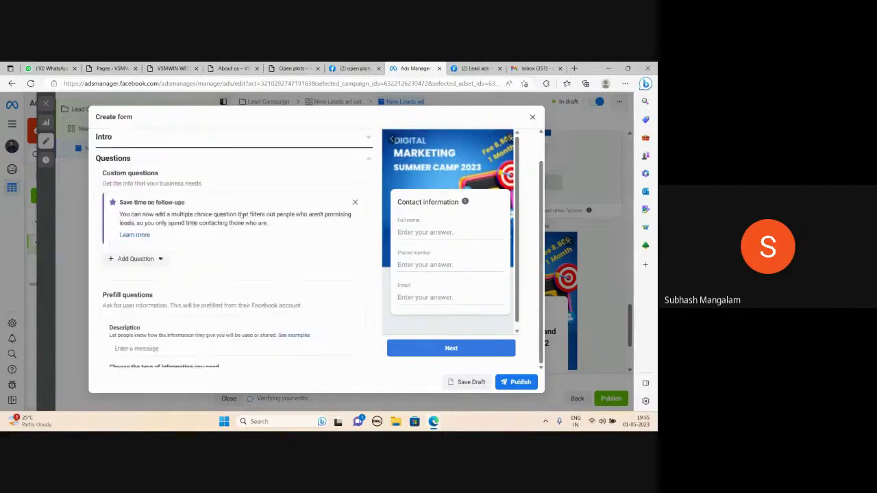
pyautogui.scroll(-3, 244, 213)
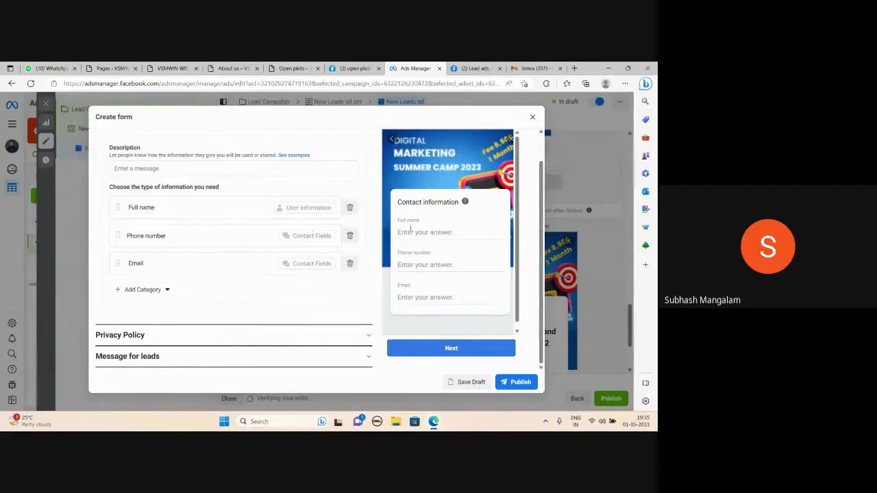
pyautogui.scroll(3, 291, 241)
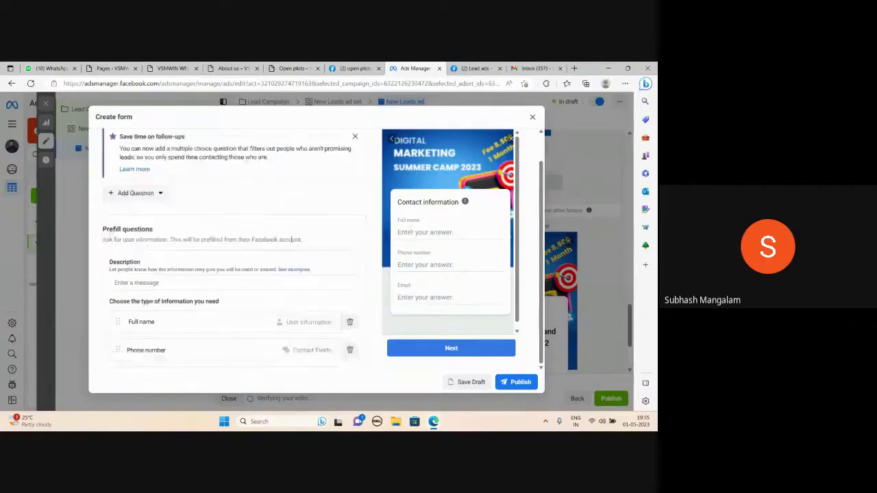
# - Set the prefill questions' description to "I will be Using Your Data Only For Communication Purpose"
pyautogui.scroll(-2, 292, 242)
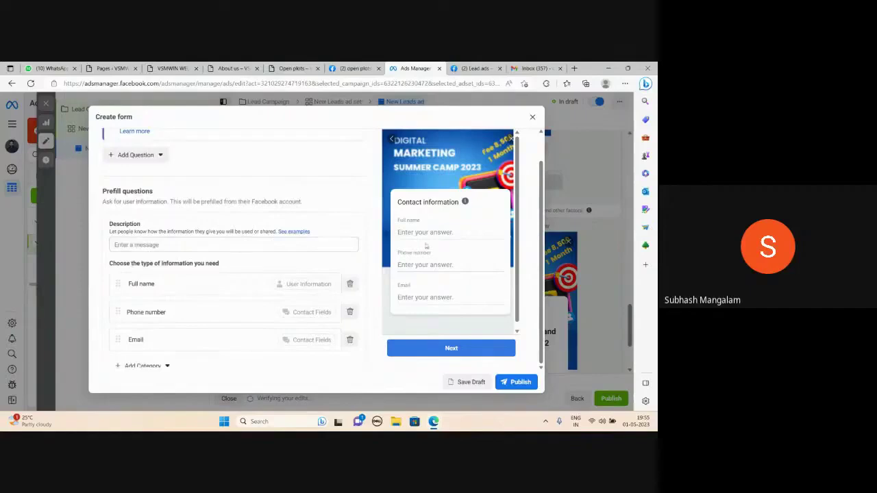
pyautogui.click(137, 245)
pyautogui.write('I will be Using')
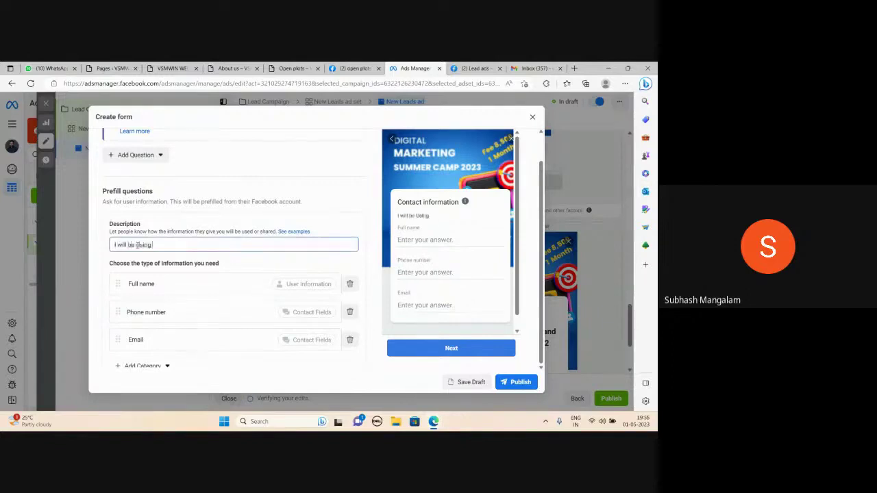
pyautogui.write(' Your Data Only For Comm')
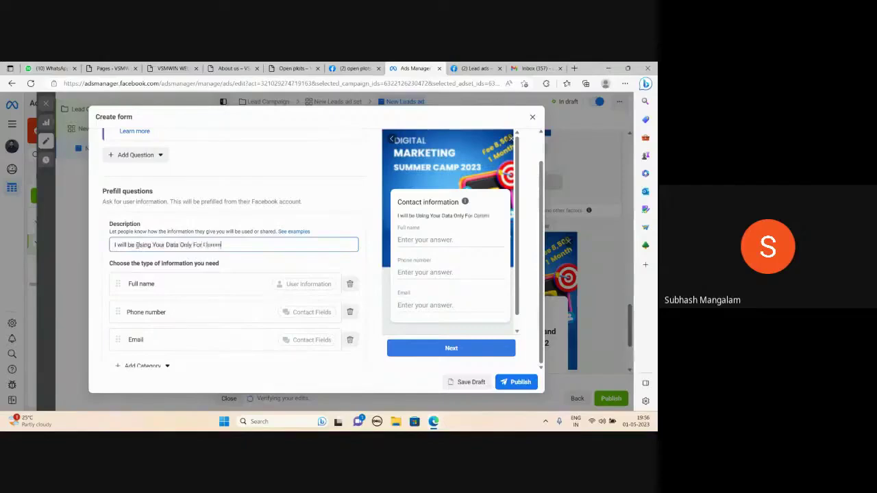
pyautogui.write('erceation Pu')
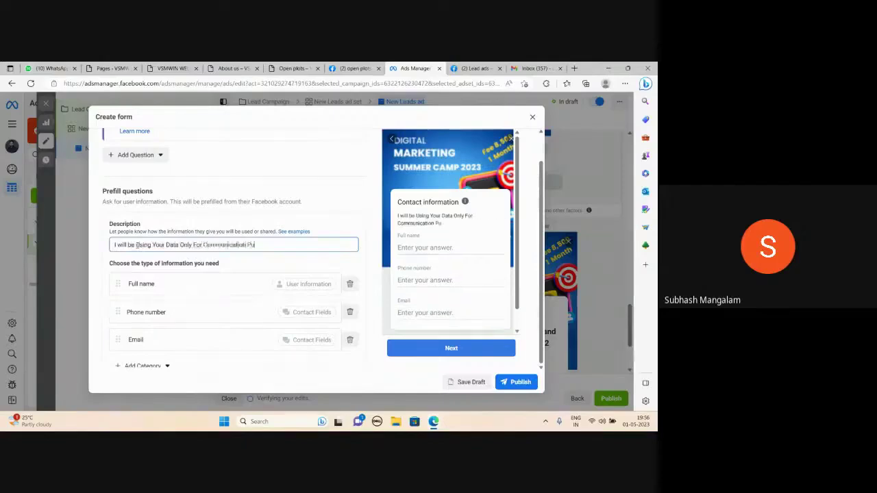
pyautogui.write('rpose')
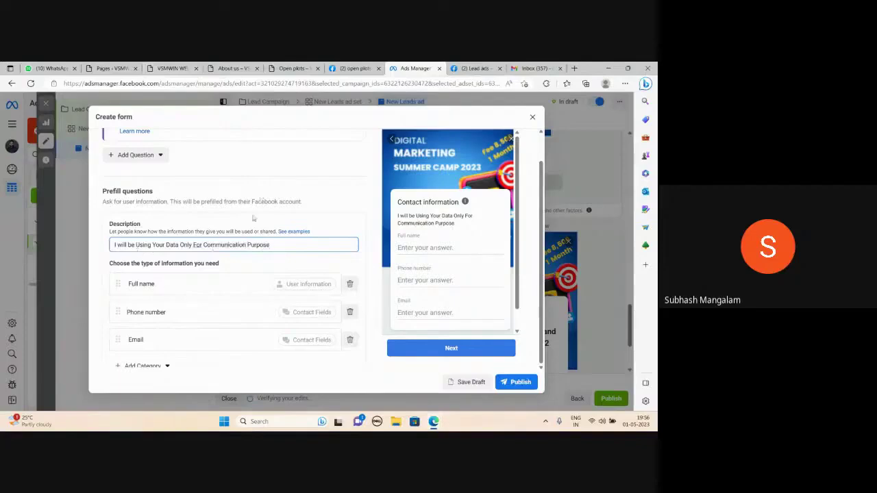
# - Expand the form's privacy policy section and set its link text to "Privacy Policy"
pyautogui.scroll(-1, 254, 219)
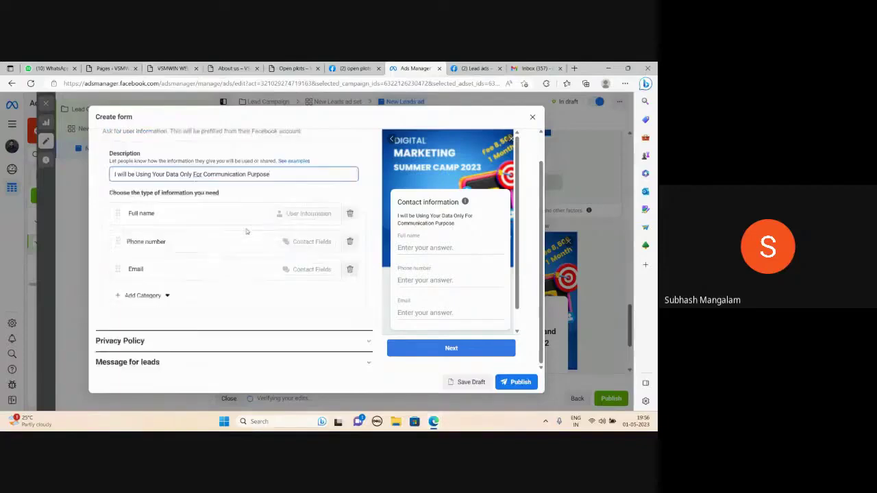
pyautogui.click(370, 336)
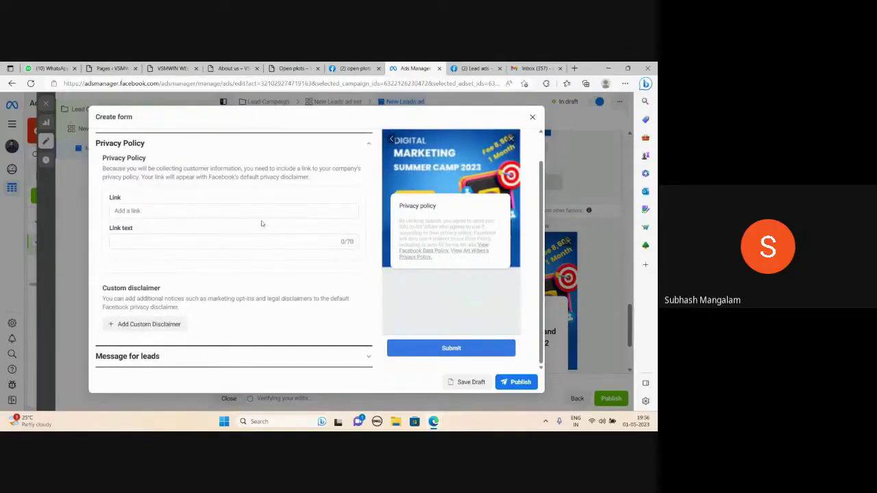
pyautogui.click(131, 241)
pyautogui.write('Priva')
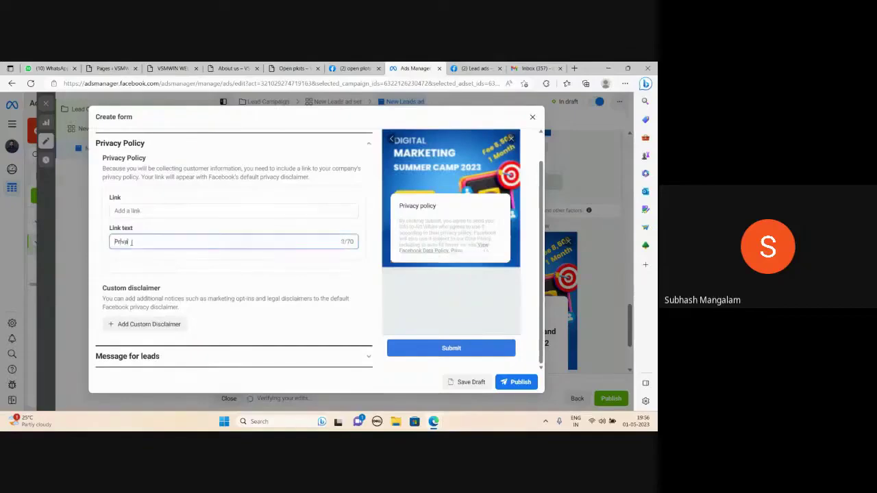
pyautogui.write('cy Policy')
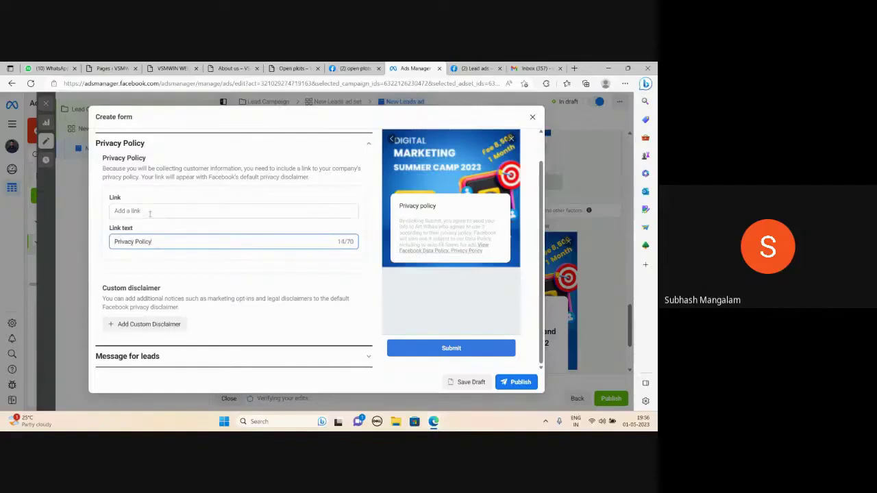
pyautogui.click(149, 213)
pyautogui.write('htt')
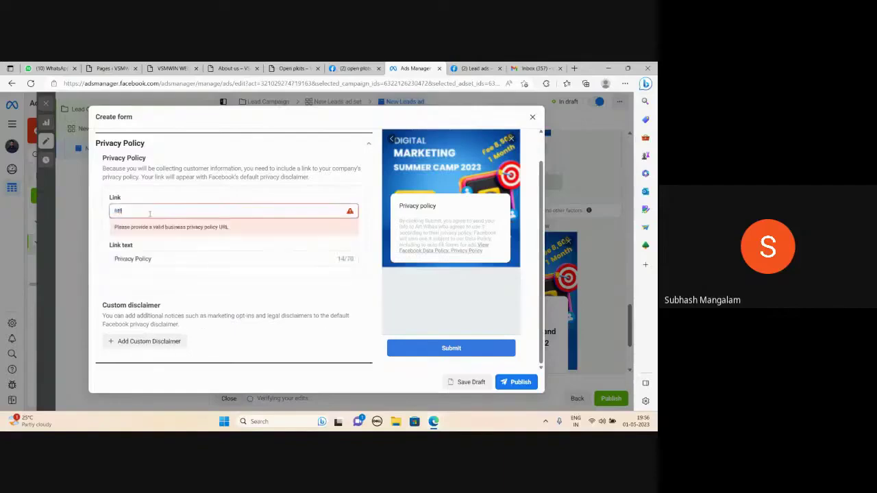
pyautogui.write('ps://www.edmt.in')
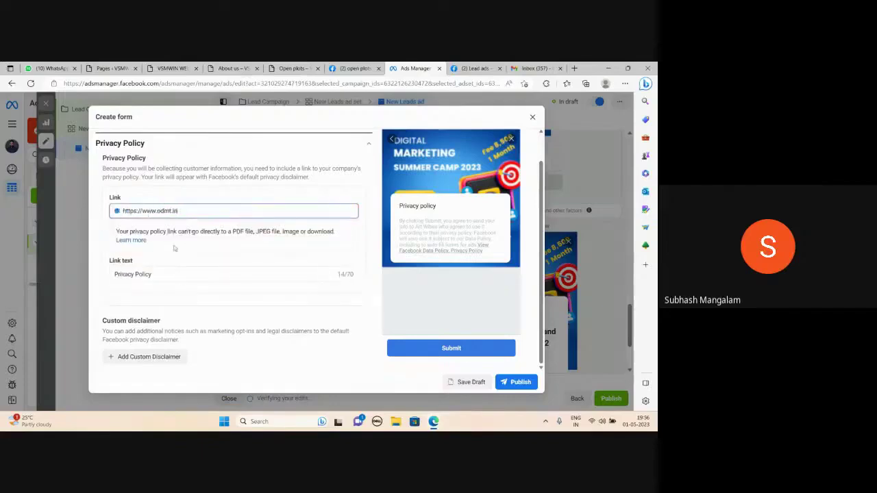
pyautogui.scroll(-1, 175, 249)
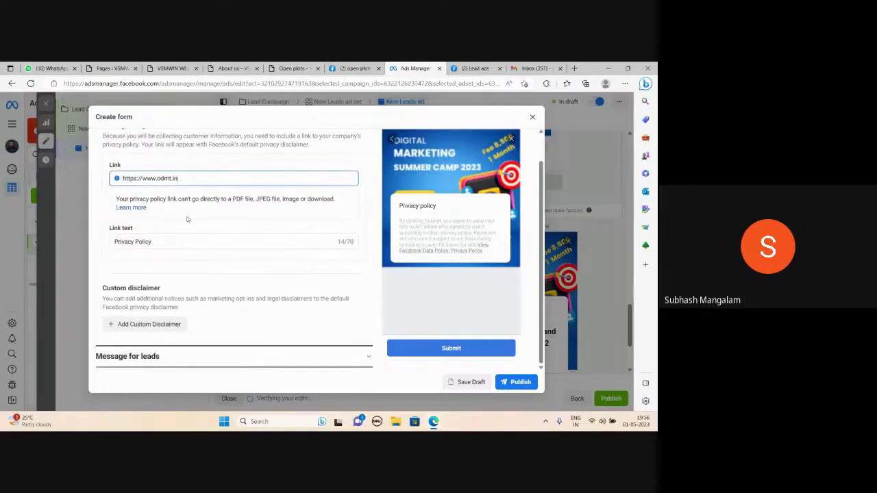
pyautogui.scroll(1, 267, 291)
pyautogui.scroll(3, 266, 290)
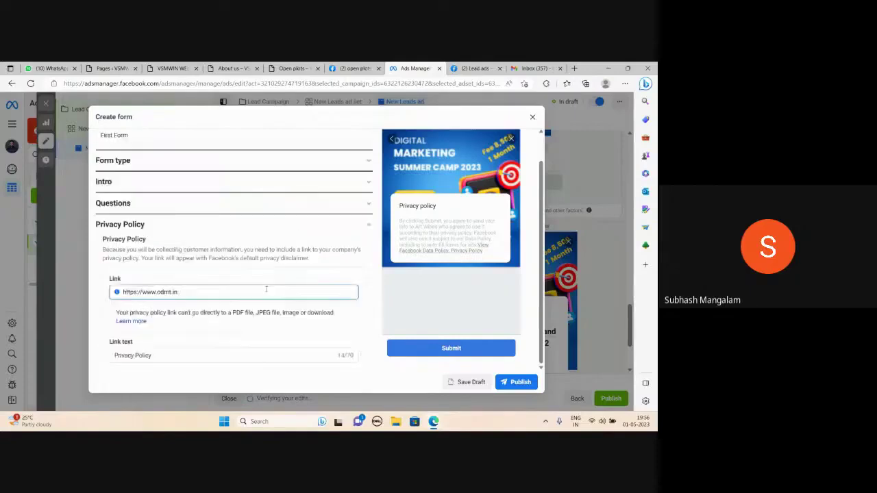
pyautogui.click(370, 229)
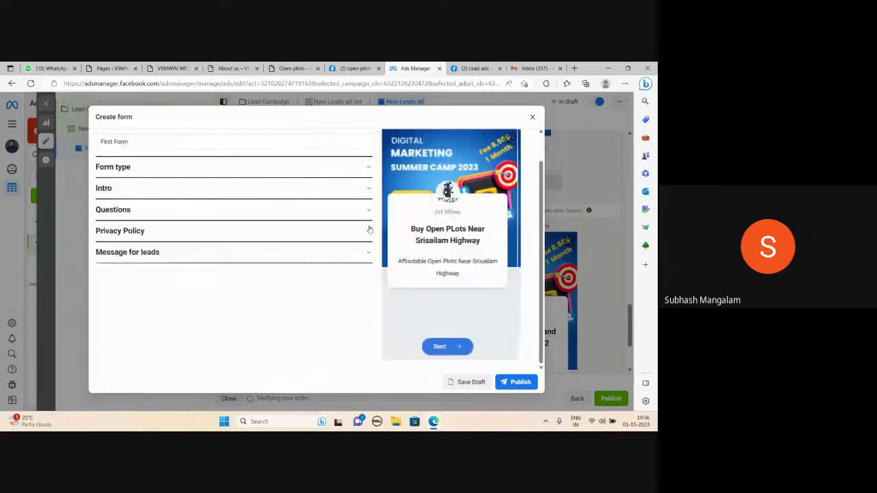
pyautogui.click(368, 253)
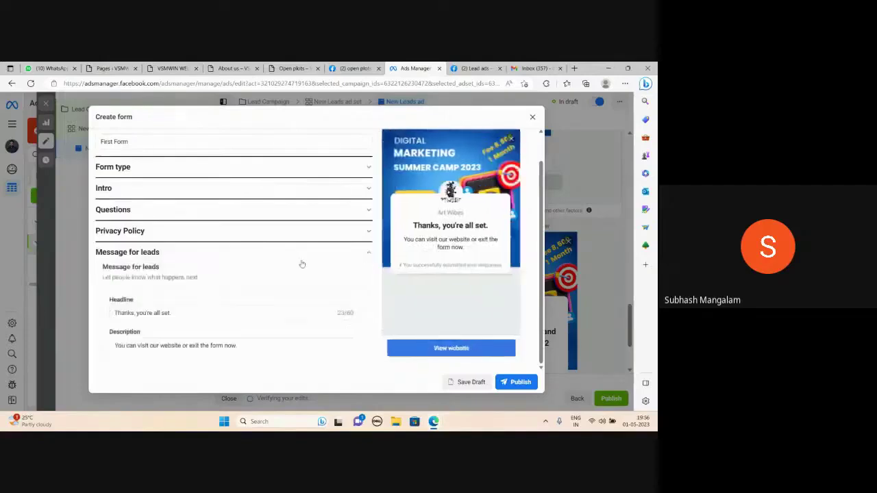
pyautogui.scroll(-2, 164, 302)
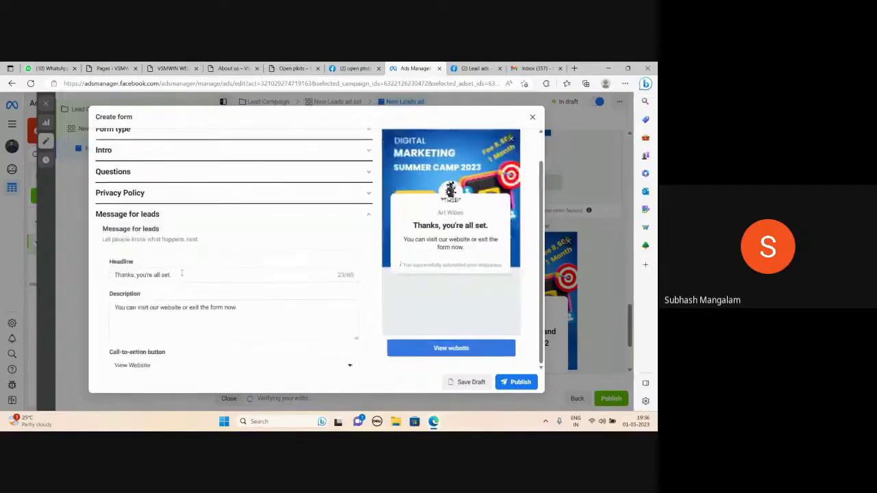
pyautogui.scroll(-2, 222, 290)
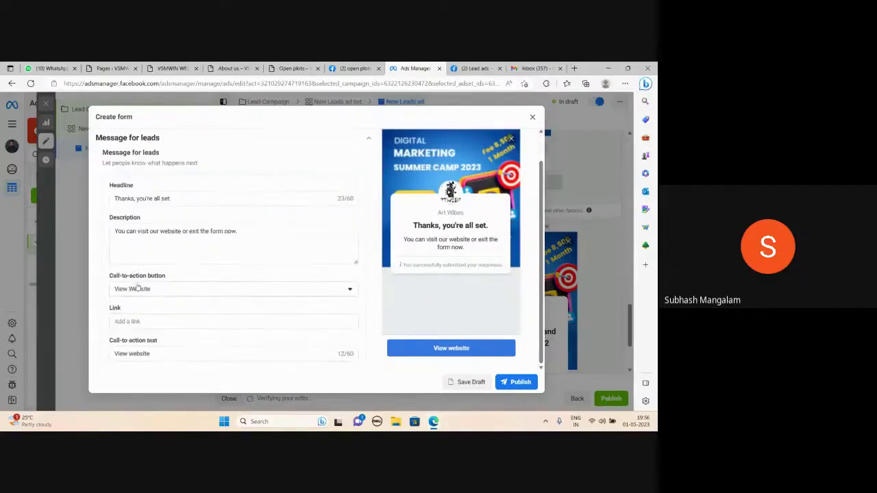
pyautogui.scroll(-1, 171, 288)
pyautogui.click(144, 300)
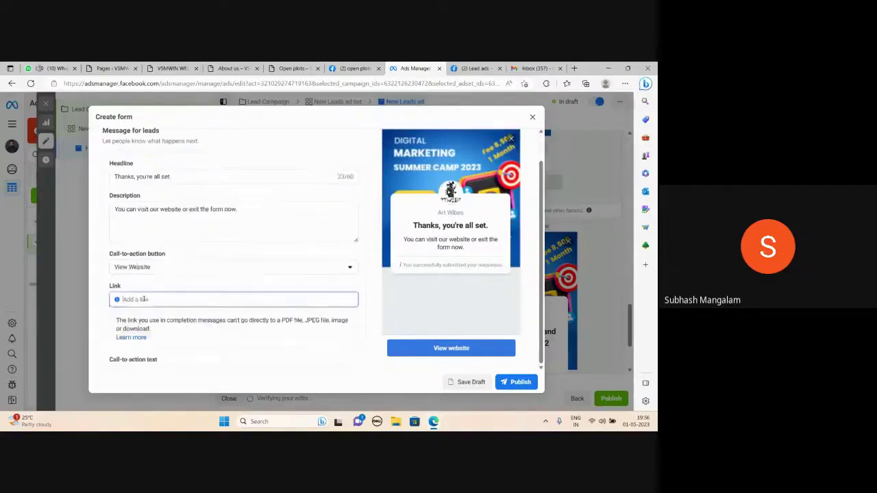
pyautogui.write('https')
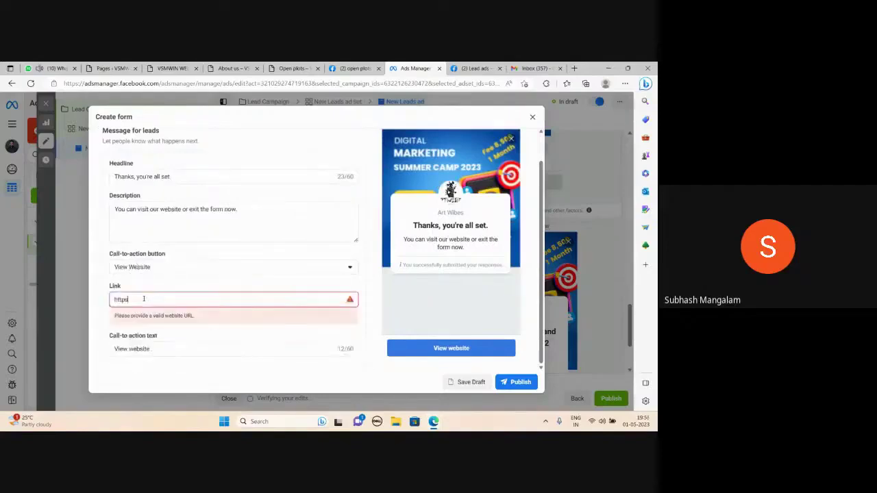
pyautogui.write('://www.ed')
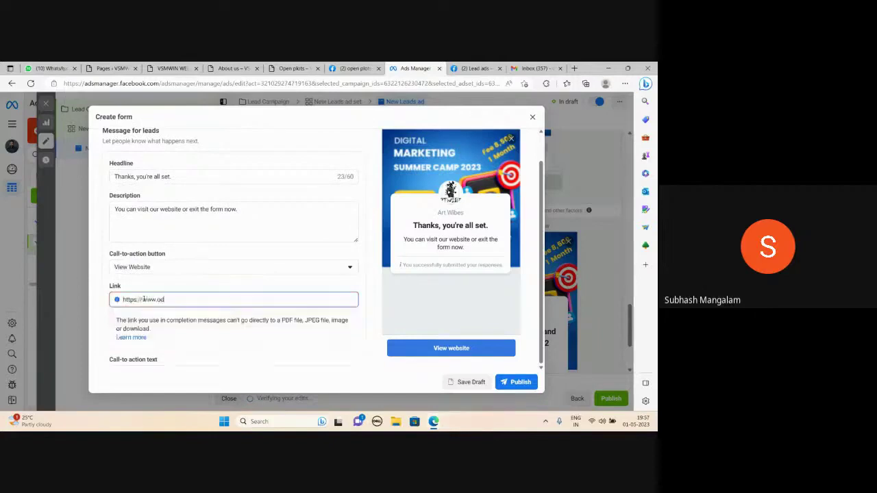
pyautogui.write('mt.in')
pyautogui.press('Tab')
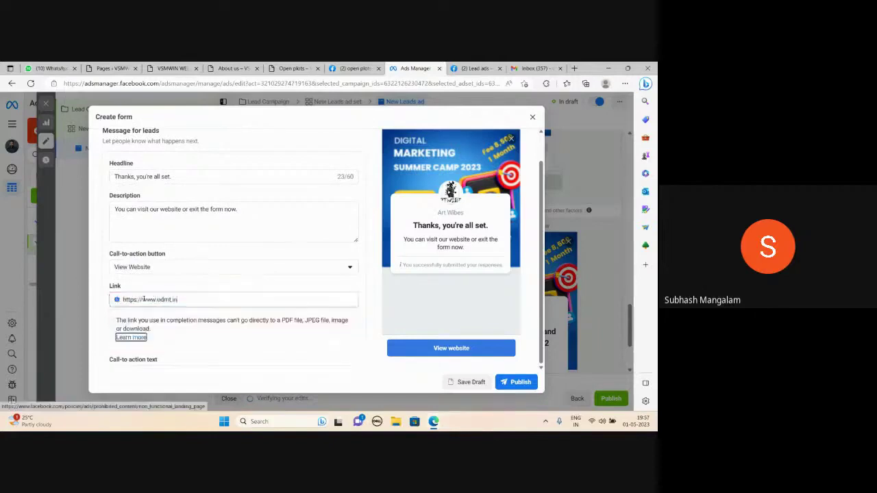
pyautogui.scroll(-1, 262, 298)
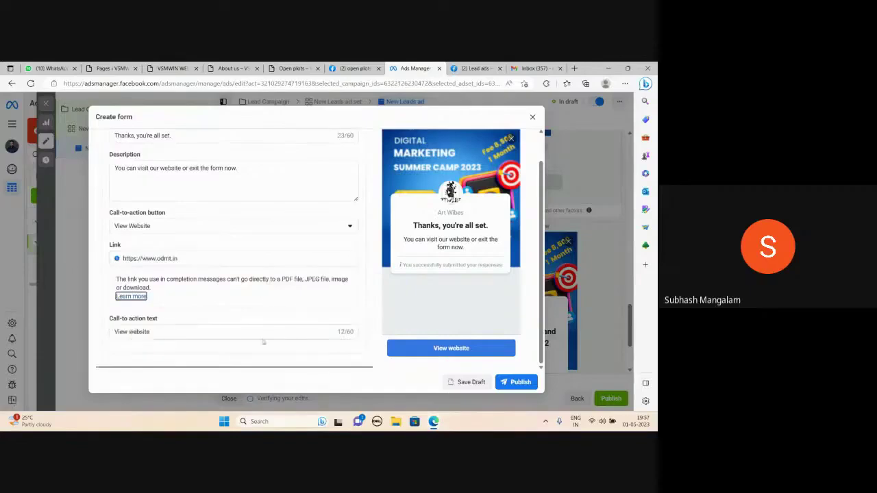
pyautogui.click(517, 389)
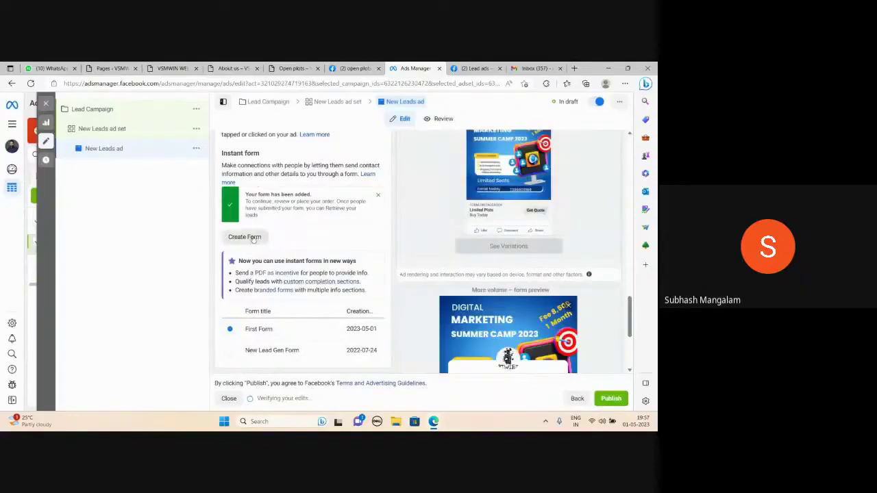
# - Try to publish the lead campaign with First Form selected, and check the publishing details
pyautogui.scroll(-3, 366, 226)
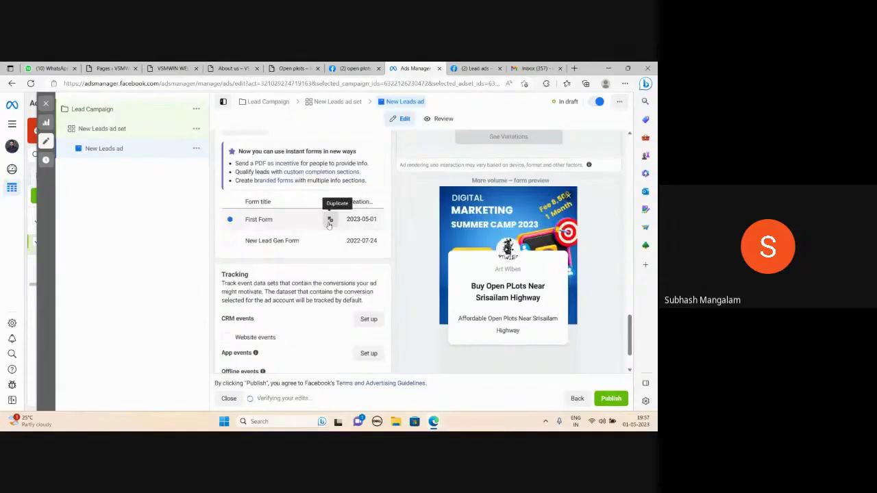
pyautogui.scroll(-2, 282, 207)
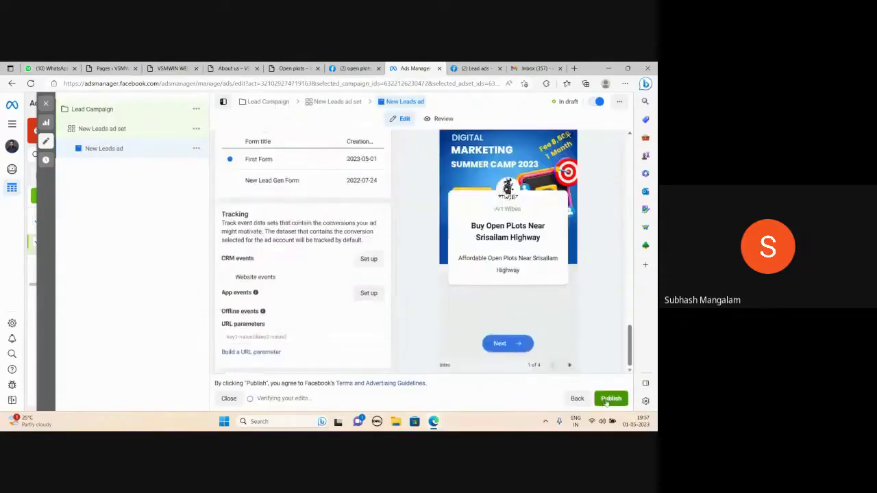
pyautogui.scroll(2, 585, 334)
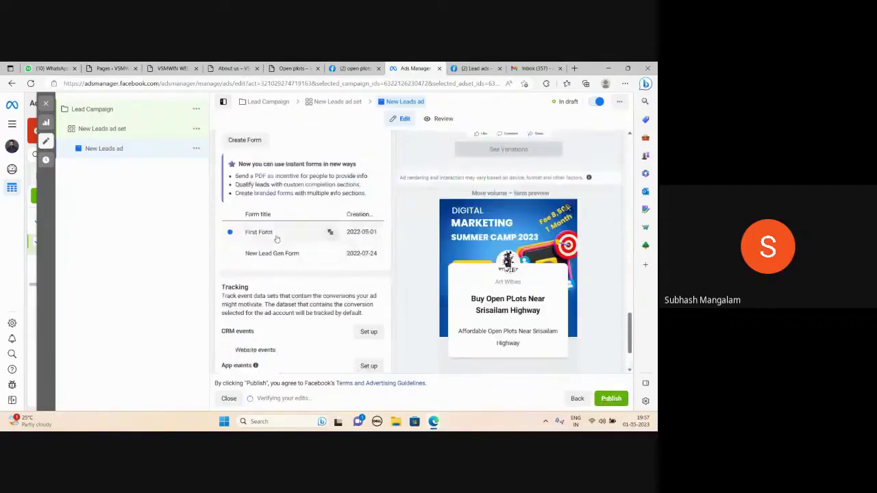
pyautogui.click(611, 399)
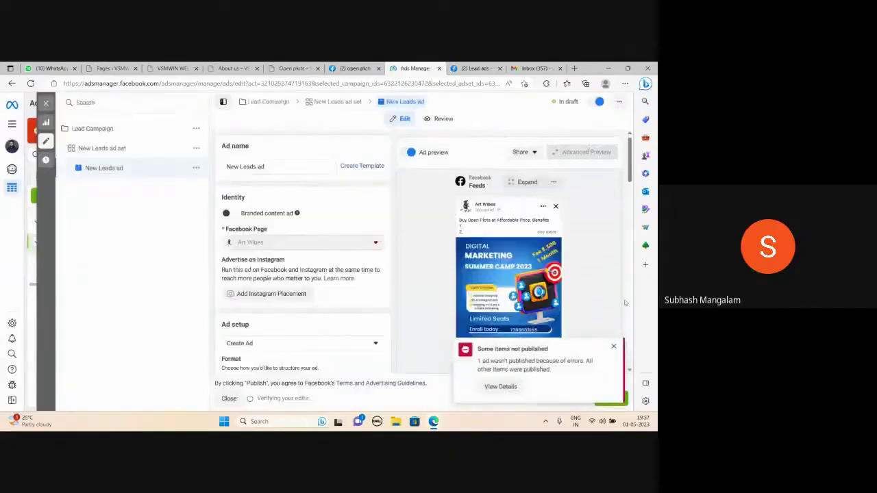
pyautogui.click(517, 385)
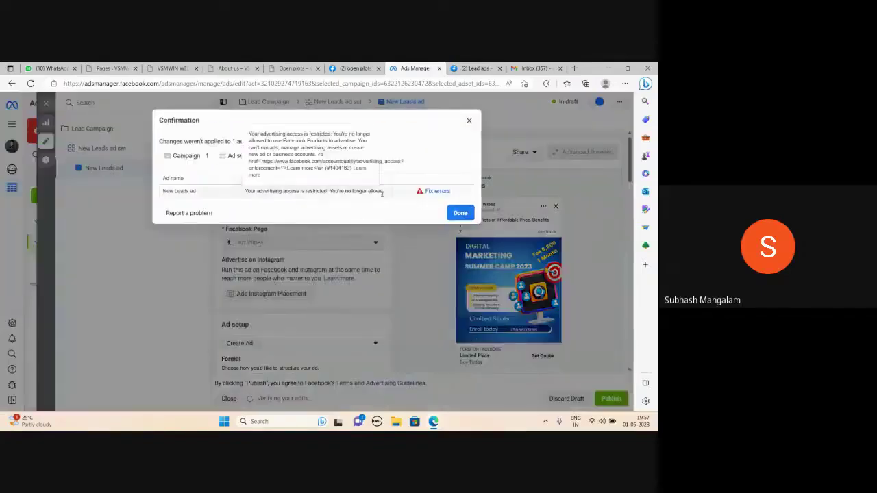
pyautogui.click(468, 119)
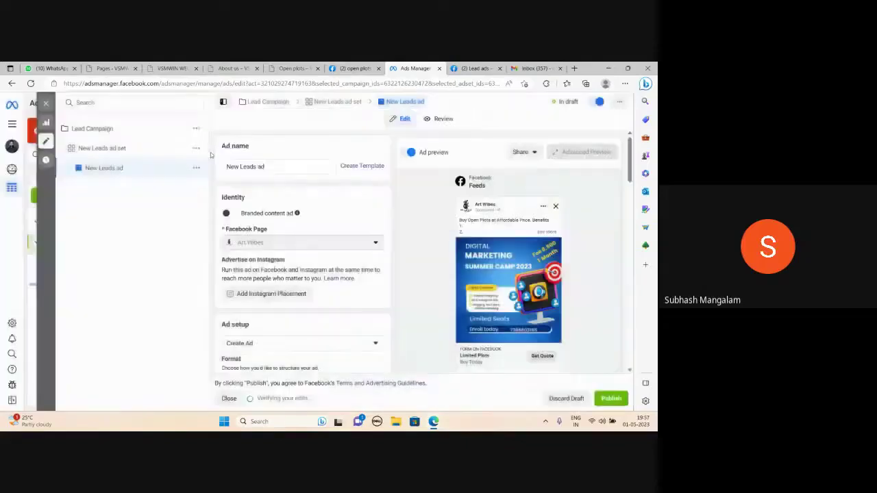
# - Create a shareable preview link for the New Leads ad, active for 30 days
pyautogui.moveTo(404, 219)
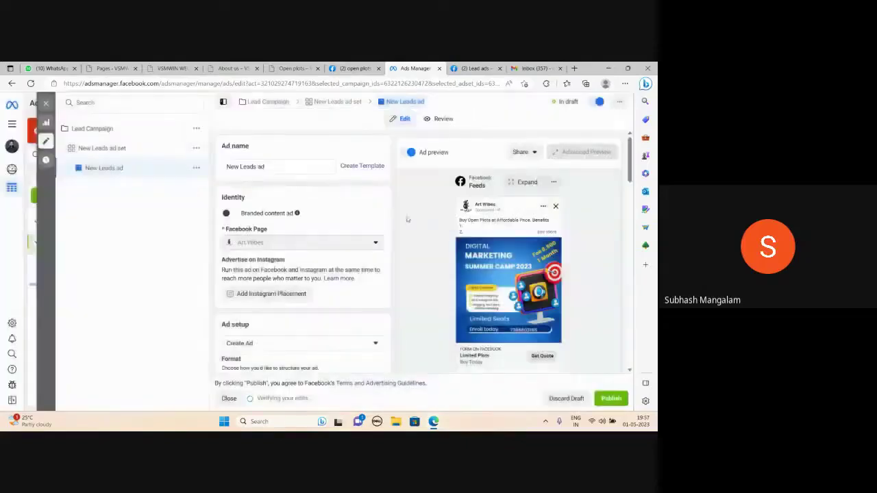
pyautogui.scroll(-4, 406, 216)
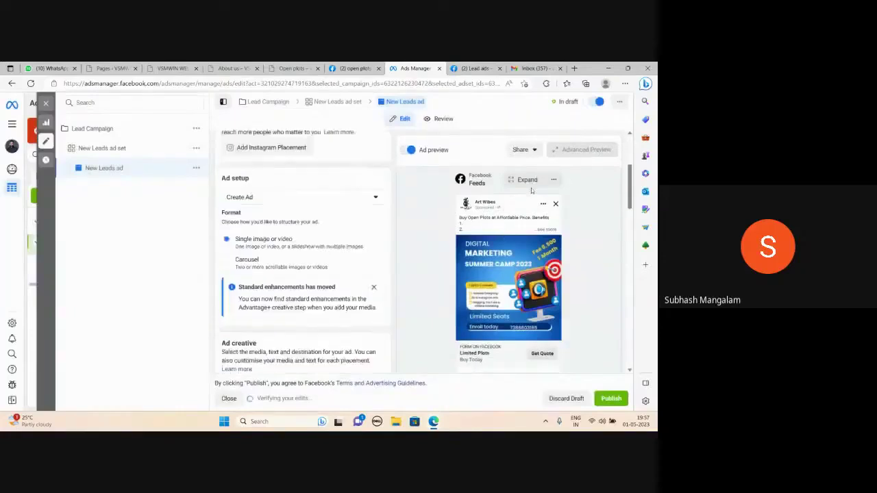
pyautogui.click(526, 151)
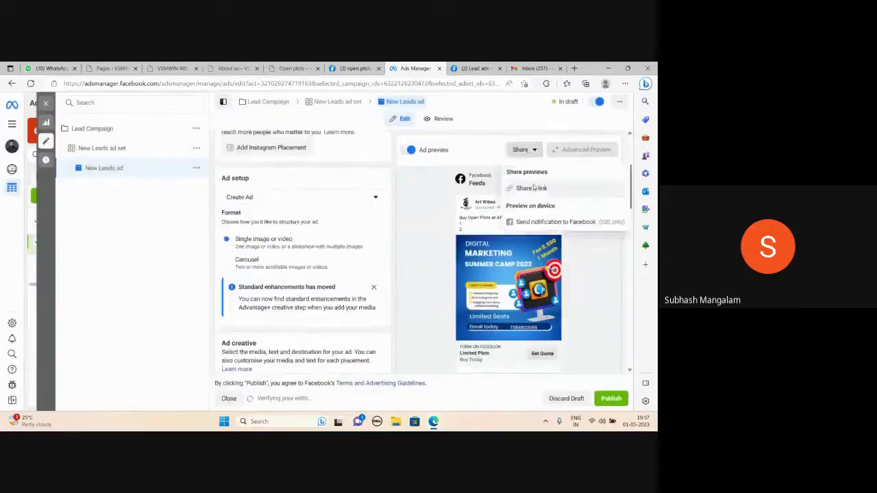
pyautogui.click(533, 188)
pyautogui.click(202, 226)
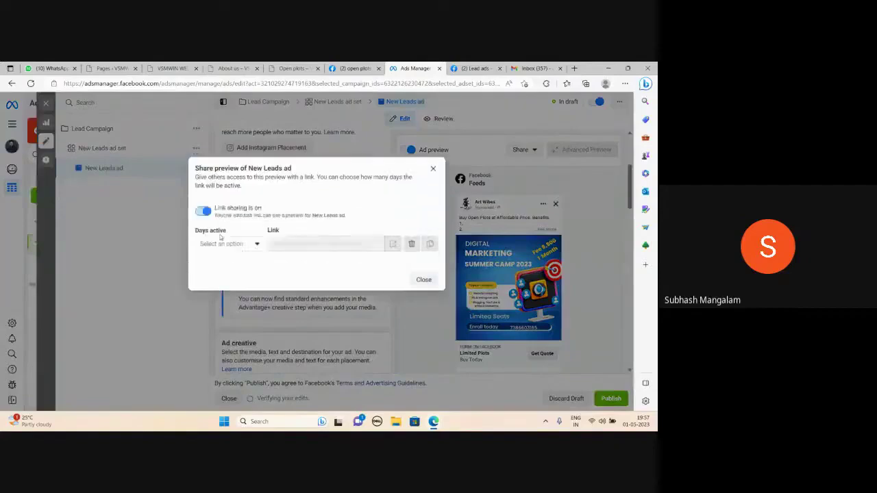
pyautogui.click(243, 244)
pyautogui.click(225, 264)
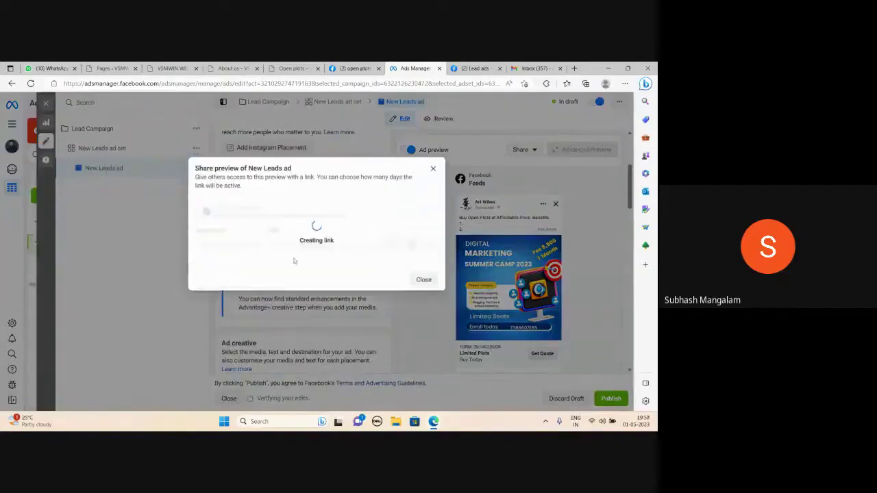
# - Copy the preview link, view the ad preview in another browser tab, and close the link sharing dialog
pyautogui.click(347, 237)
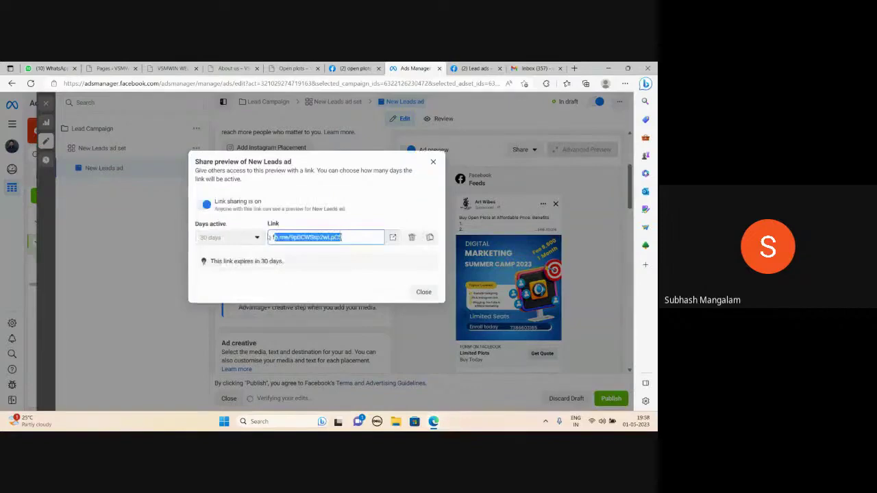
pyautogui.hotkey('ctrl', 'Tab')
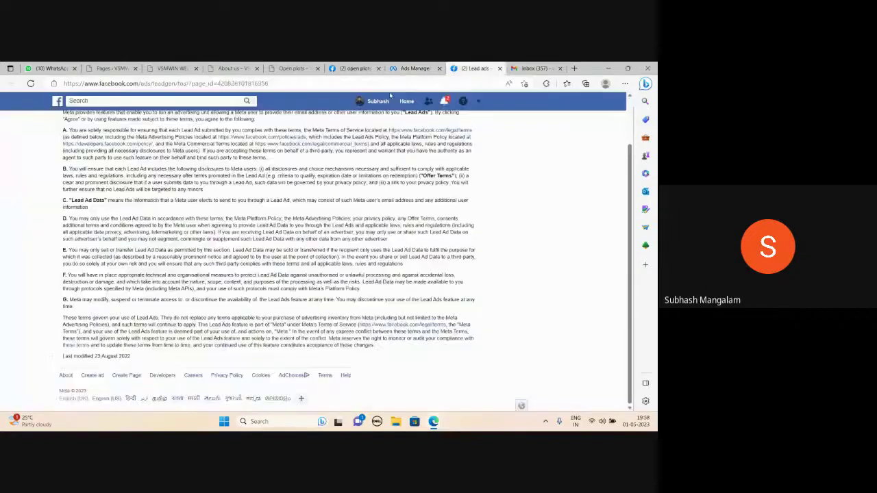
pyautogui.hotkey('ctrl', 'l')
pyautogui.hotkey('ctrl', 'v')
pyautogui.press('Return')
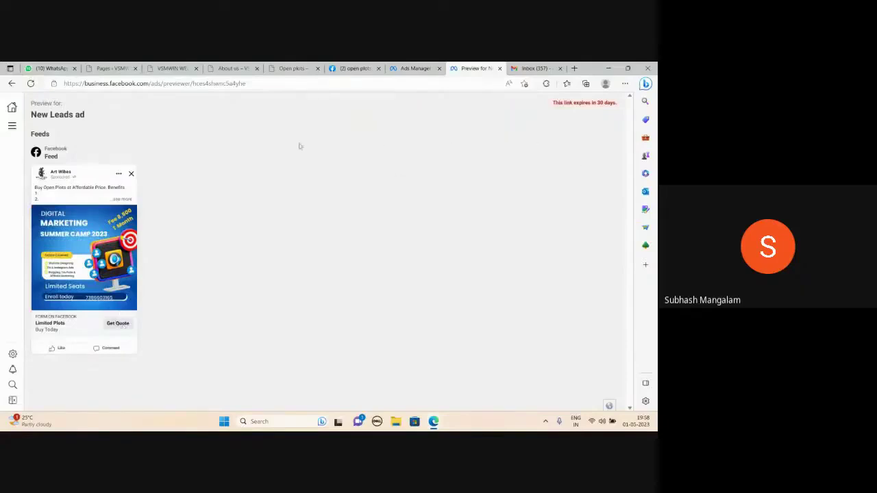
pyautogui.click(404, 68)
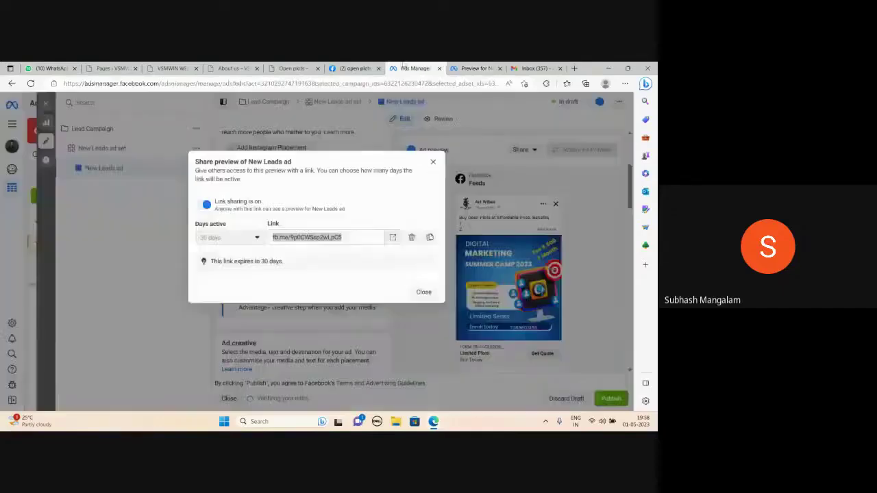
pyautogui.click(433, 161)
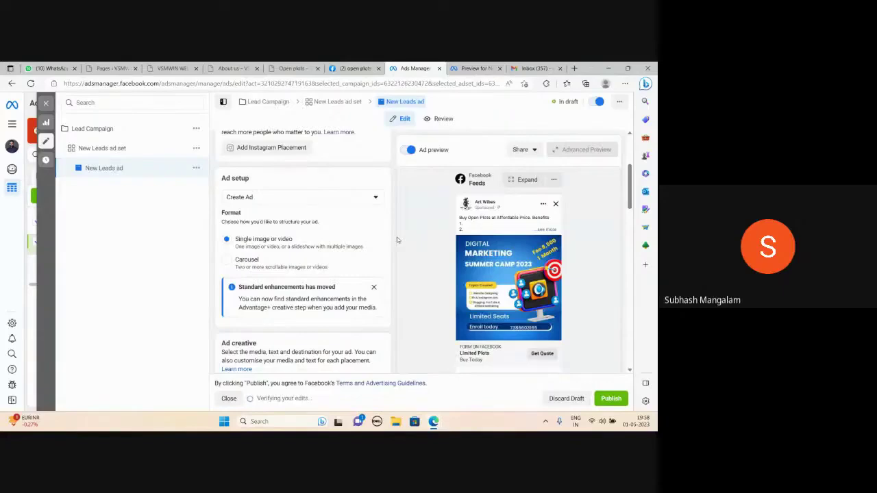
pyautogui.moveTo(433, 422)
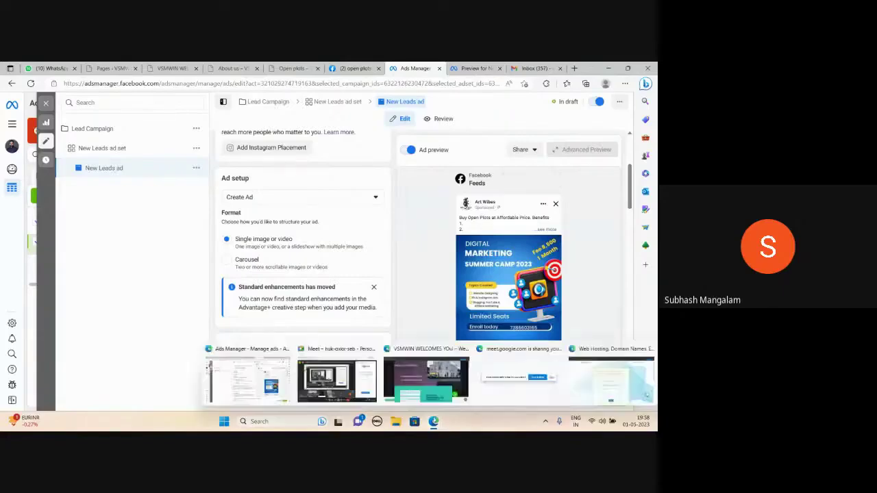
pyautogui.click(370, 402)
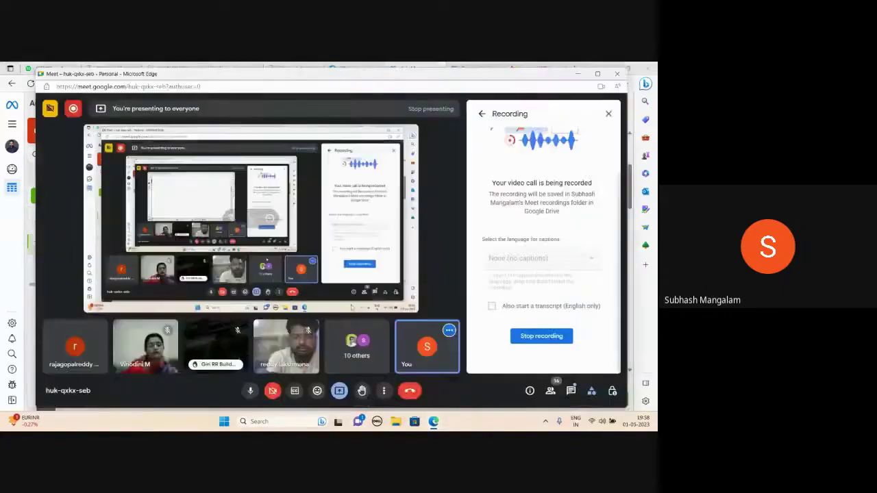